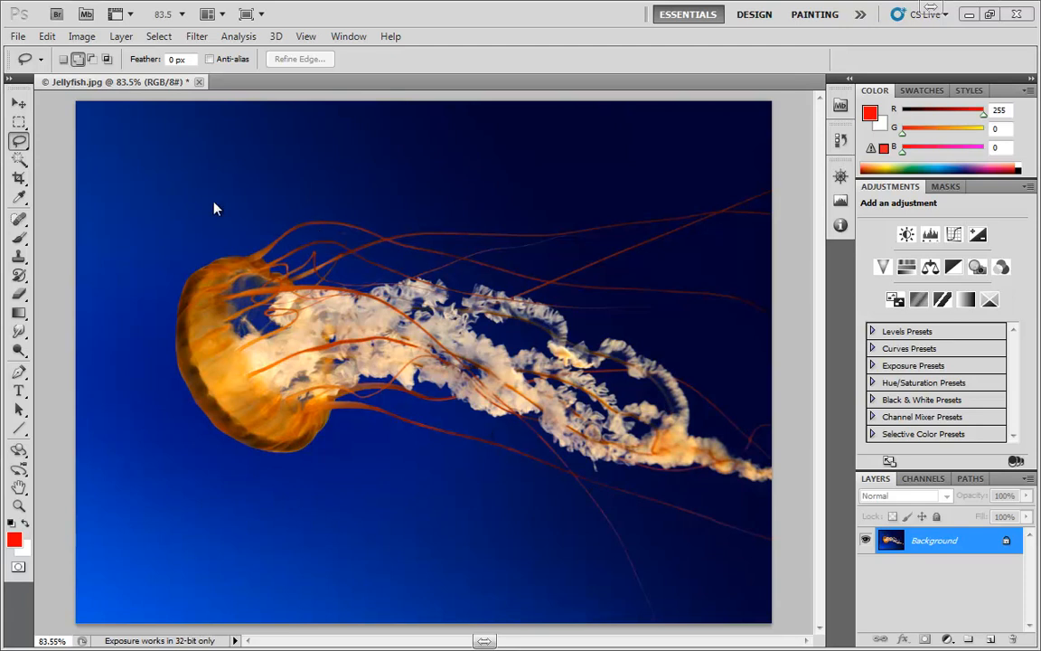
Step: Draw a freehand smiley selection over the jellyfish with the Lasso, adding two oval eyes and a wide curved mouth
left_click_drag(319, 199, 323, 220)
mouse_move(449, 217)
left_mouse_down()
mouse_move(446, 226)
mouse_move(464, 202)
left_mouse_up()
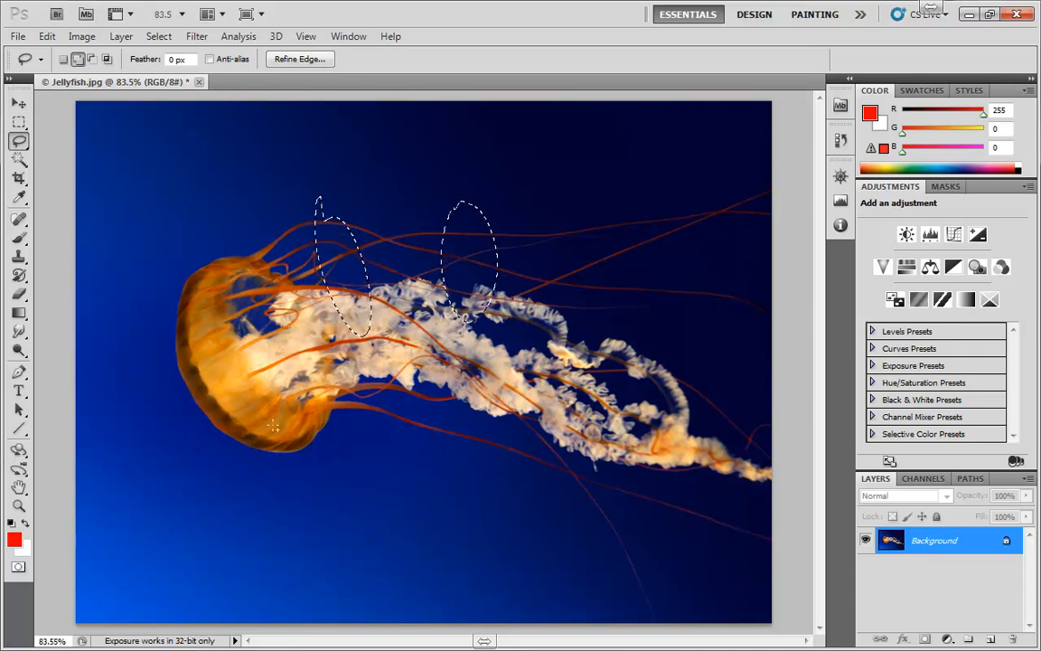
mouse_move(206, 398)
left_mouse_down()
mouse_move(579, 432)
mouse_move(496, 534)
mouse_move(208, 405)
left_mouse_up()
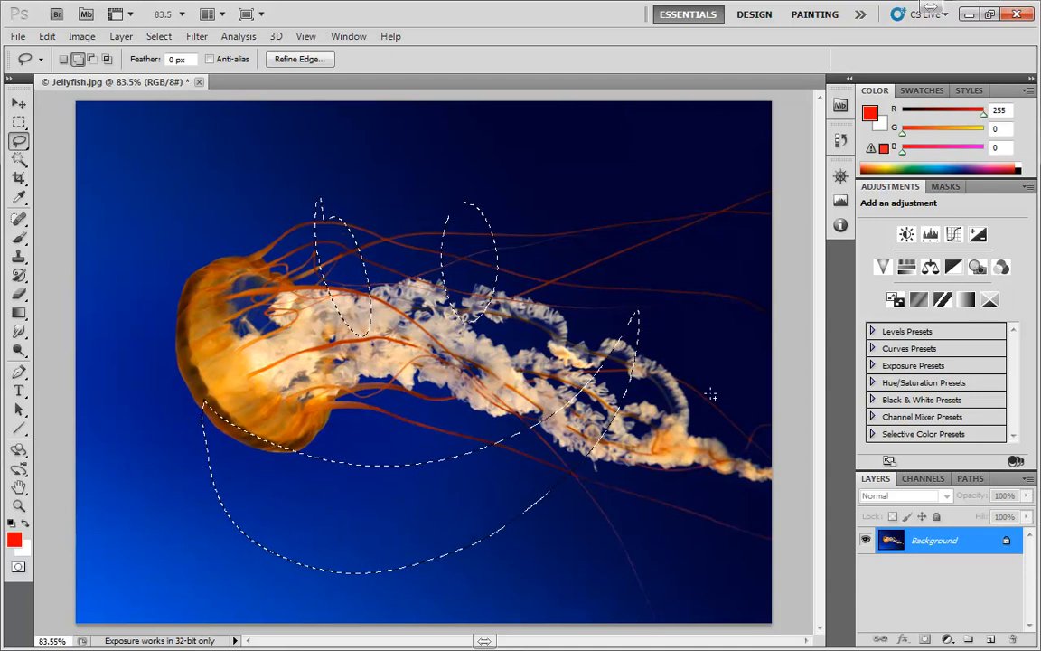
Step: Save the smiley selection in Jellyfish.jpg as a new channel named SmileySelection
left_click(159, 37)
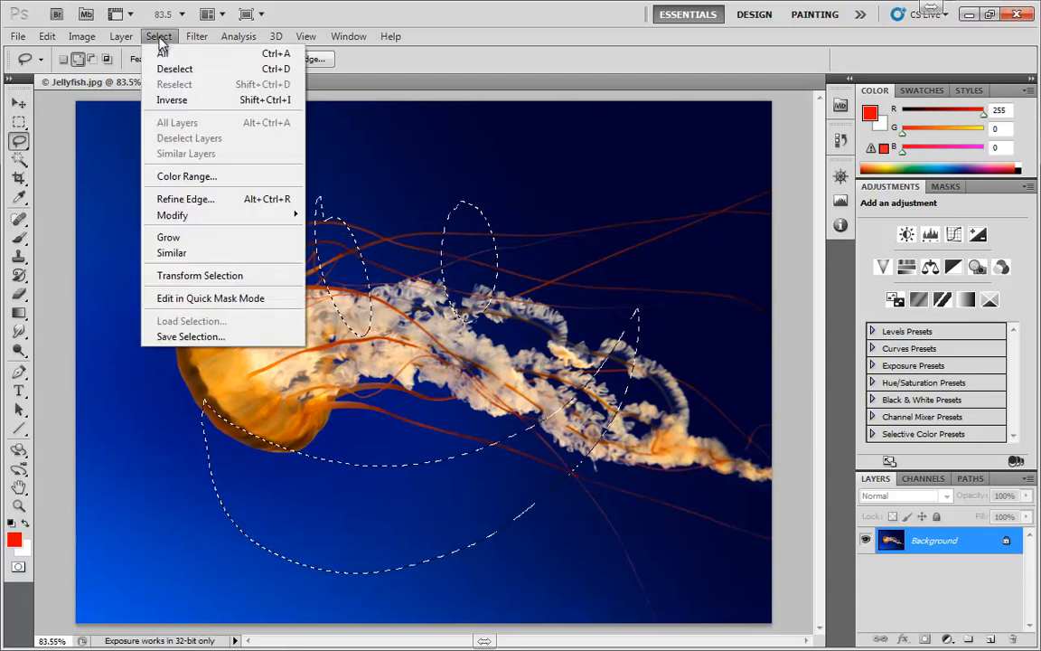
left_click(176, 336)
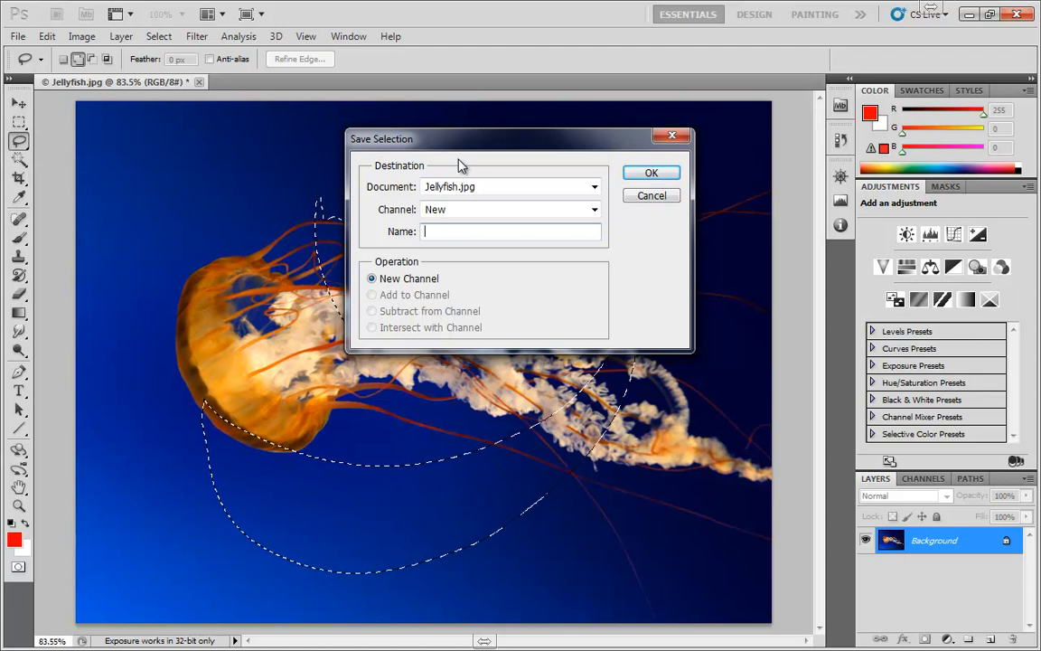
left_click(457, 189)
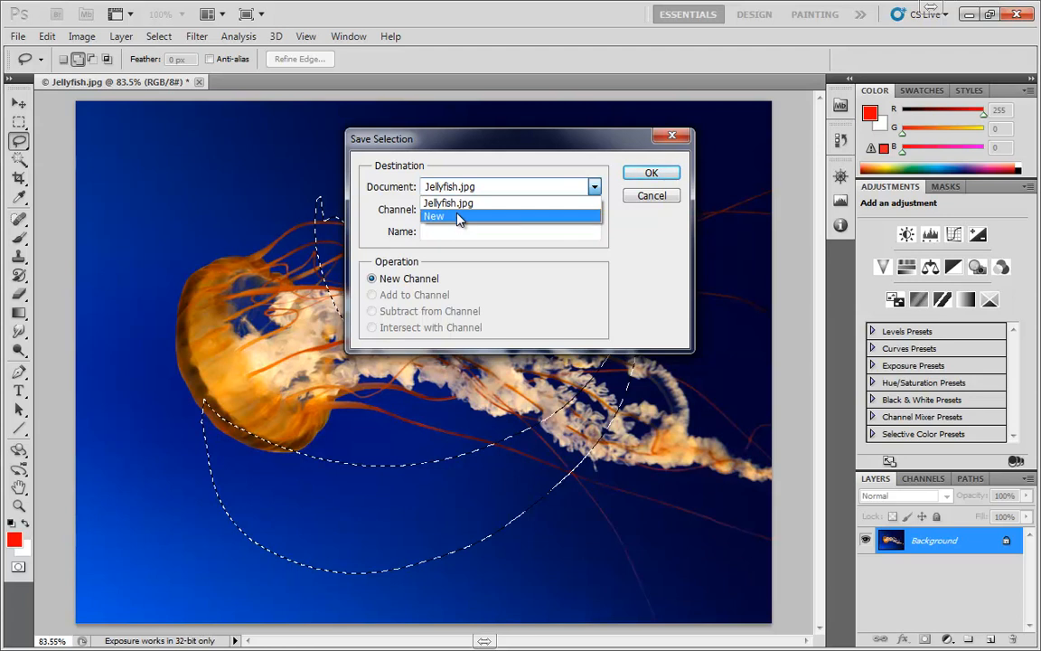
left_click(458, 204)
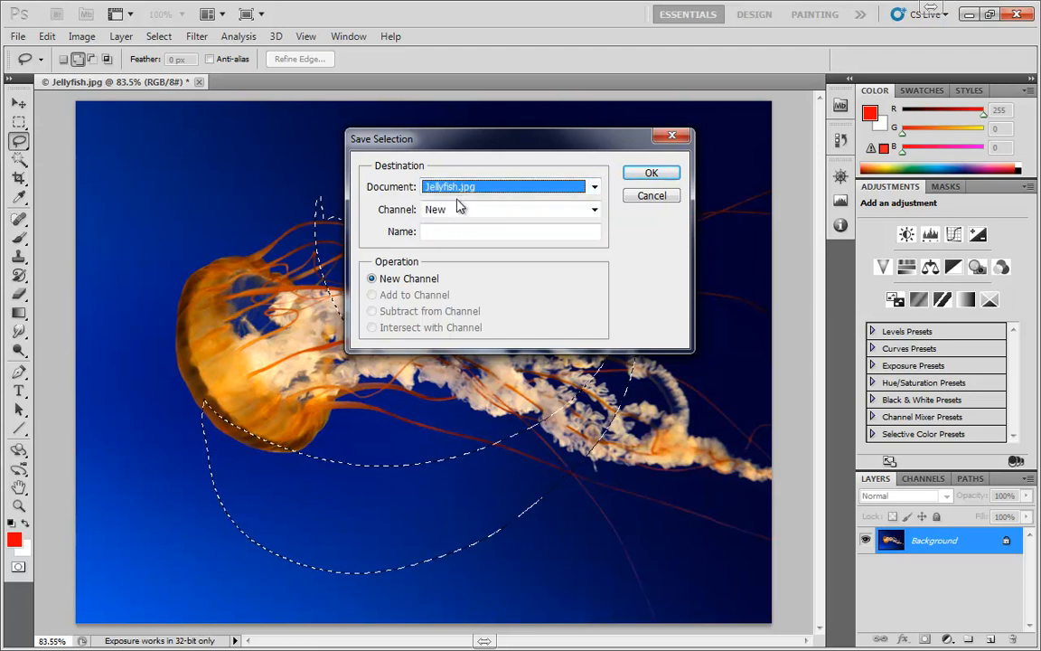
left_click(458, 211)
left_click(458, 211)
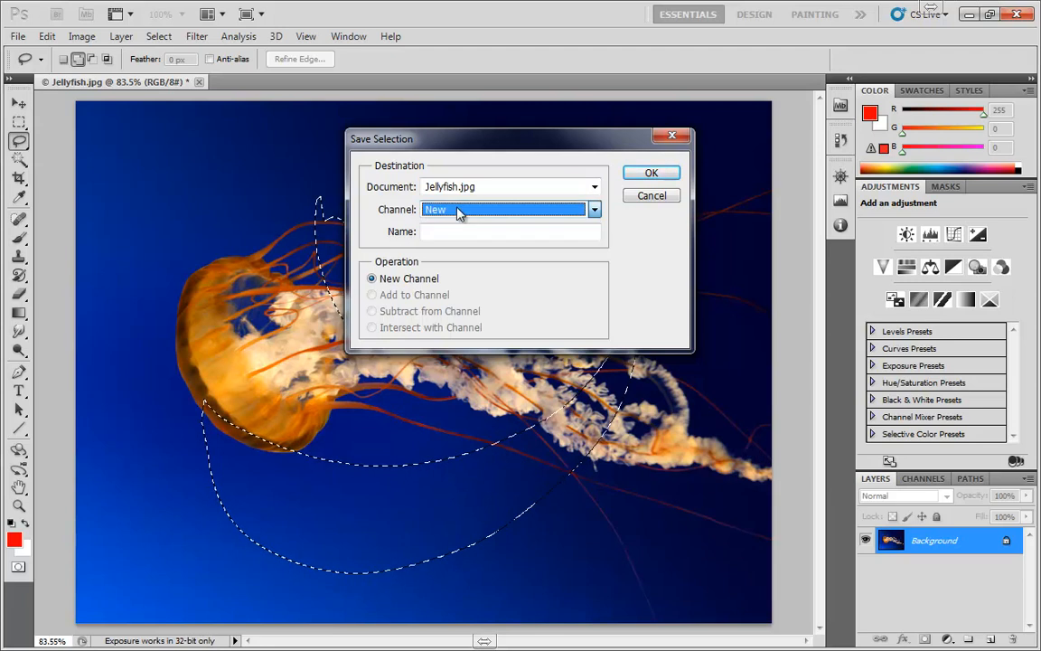
left_click(458, 211)
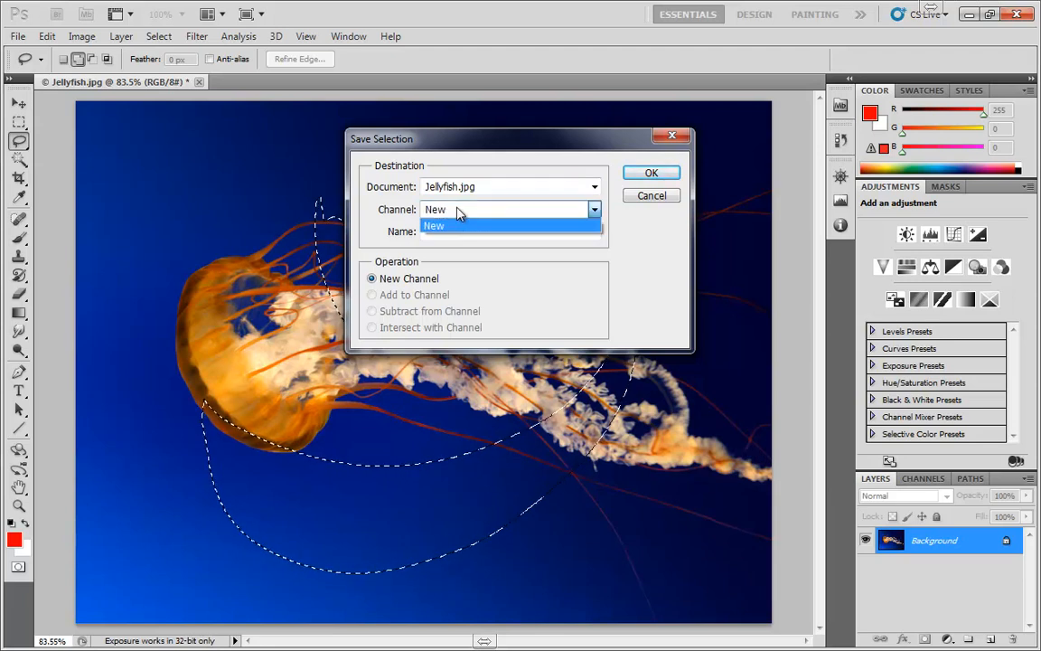
left_click(458, 211)
left_click(454, 232)
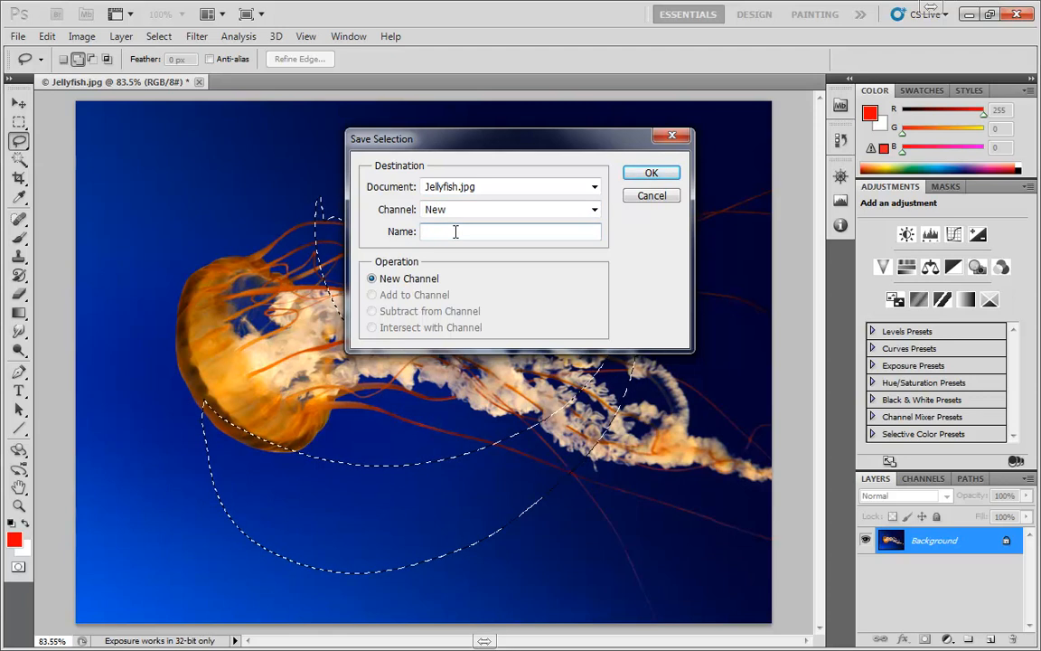
type("SmileySelection")
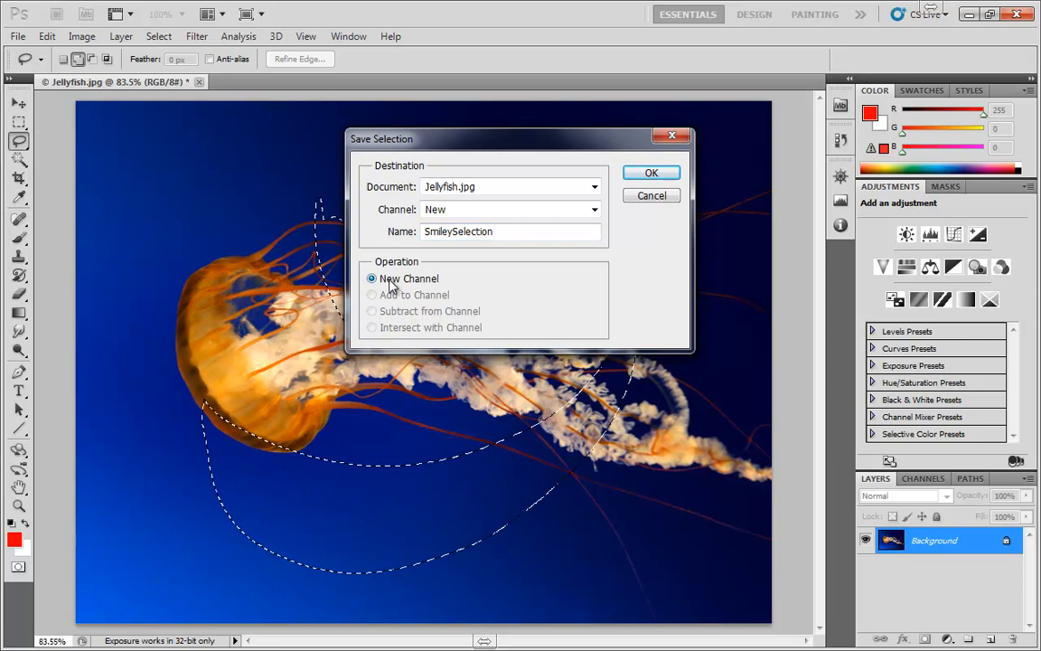
left_click(648, 173)
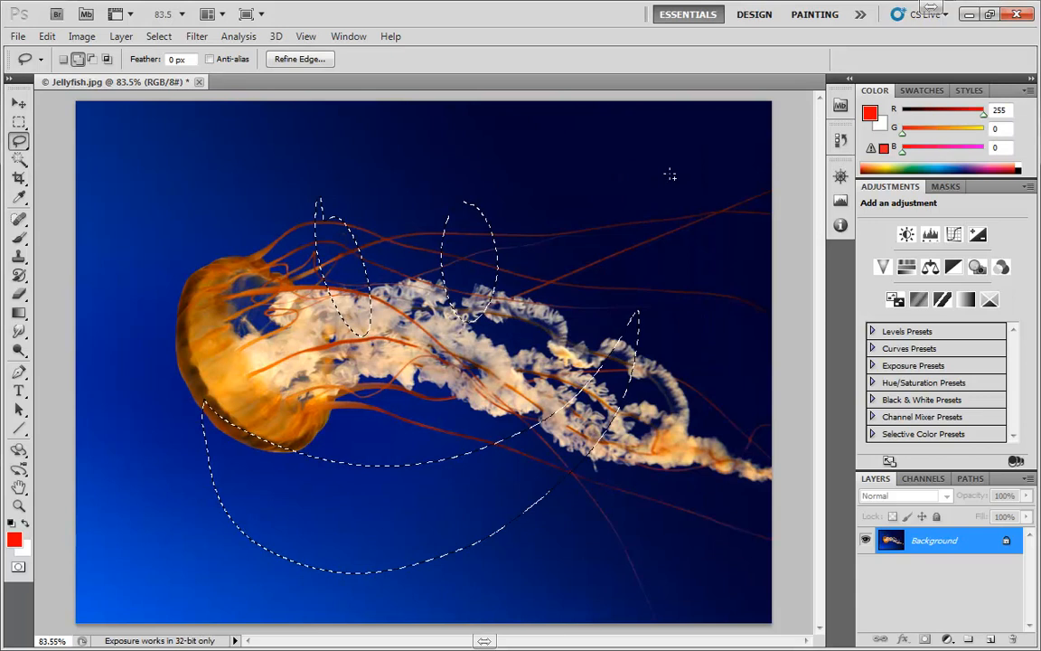
Step: Deselect everything and load the saved SmileySelection channel as a new selection
key("ctrl+d")
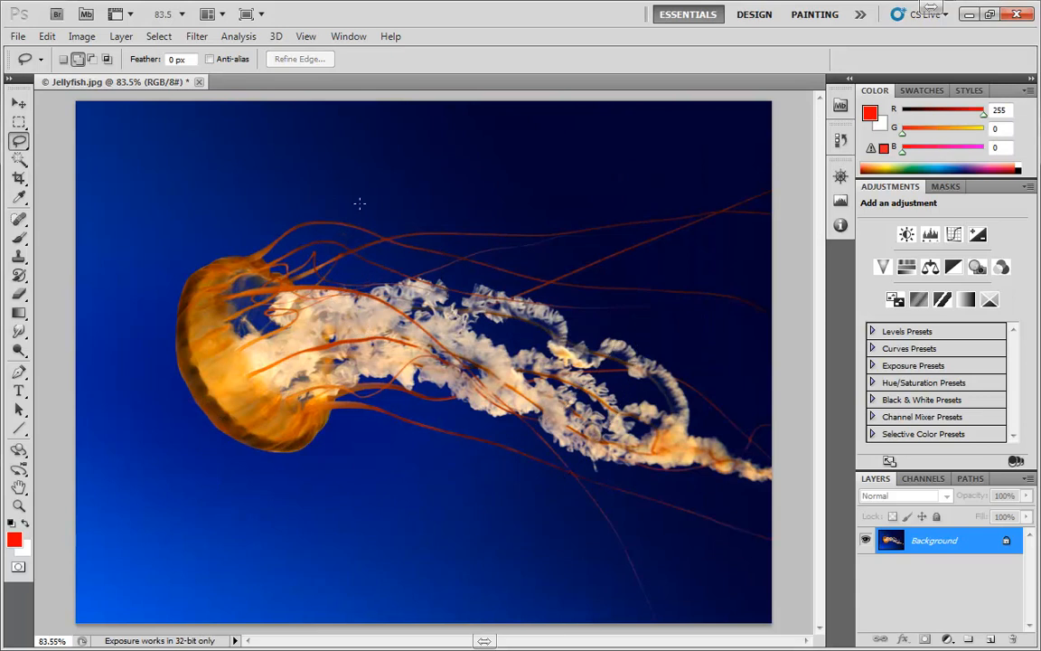
left_click(158, 36)
left_click(191, 321)
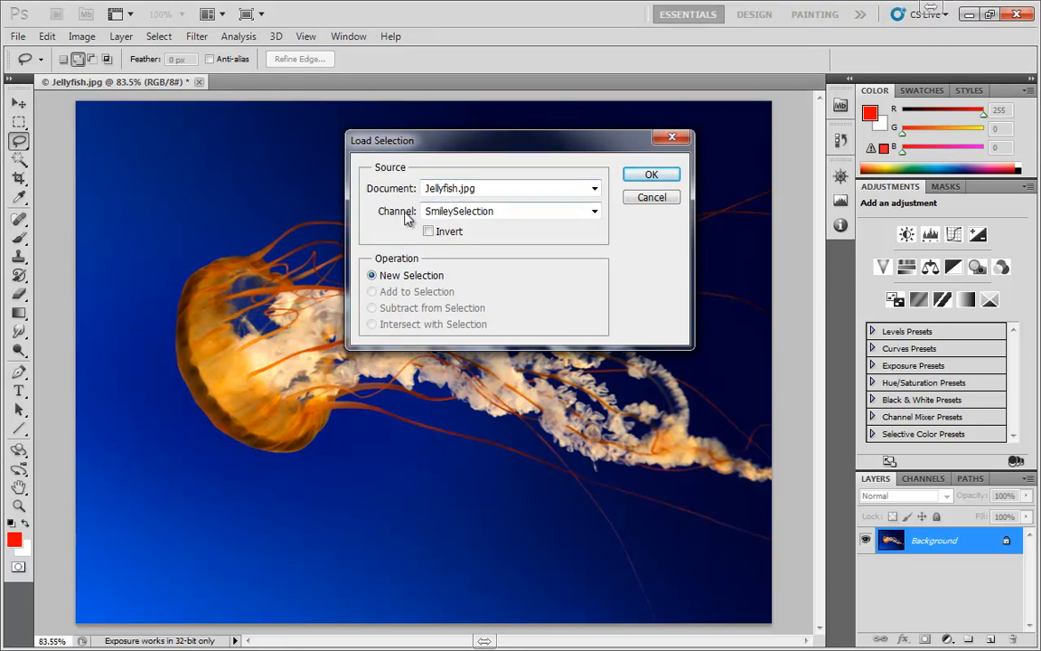
left_click(652, 174)
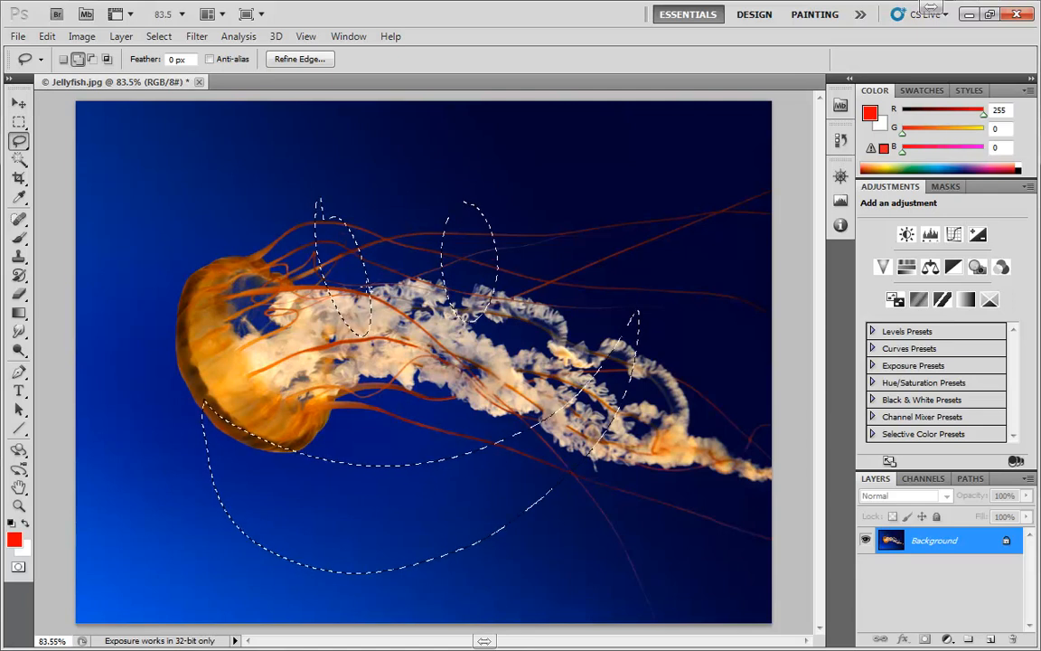
Step: Clear the selection and lasso two oval ears on the far left and far right of the image
key("ctrl+d")
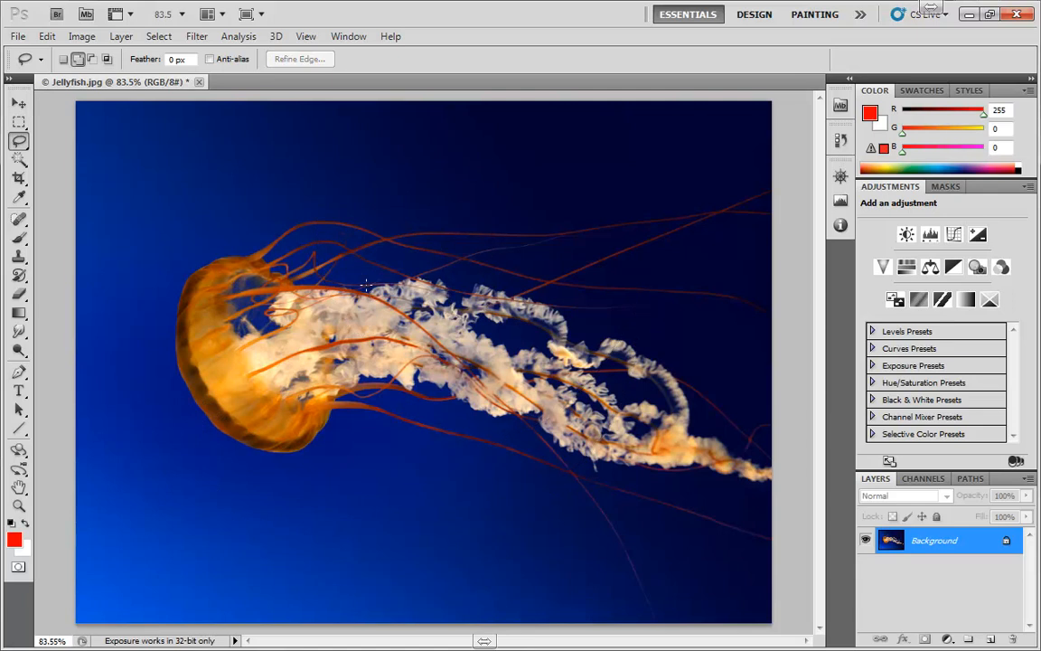
left_click_drag(127, 174, 128, 179)
mouse_move(698, 176)
left_mouse_down()
mouse_move(708, 256)
mouse_move(678, 186)
left_mouse_up()
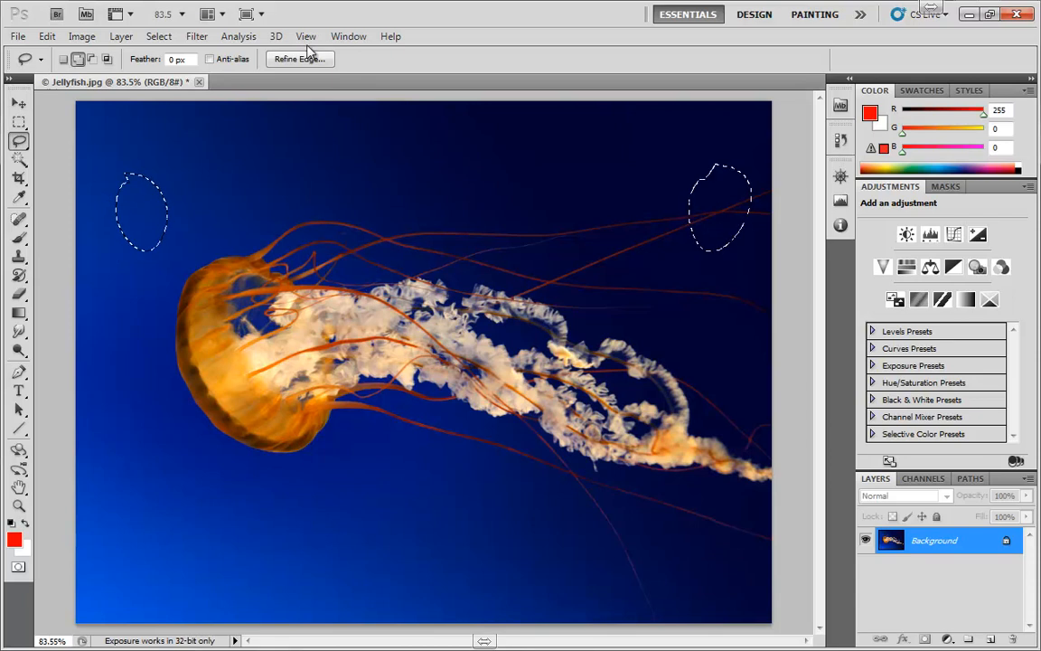
Step: Save the ear selection into the existing SmileySelection channel using the Add to Channel operation
left_click(158, 36)
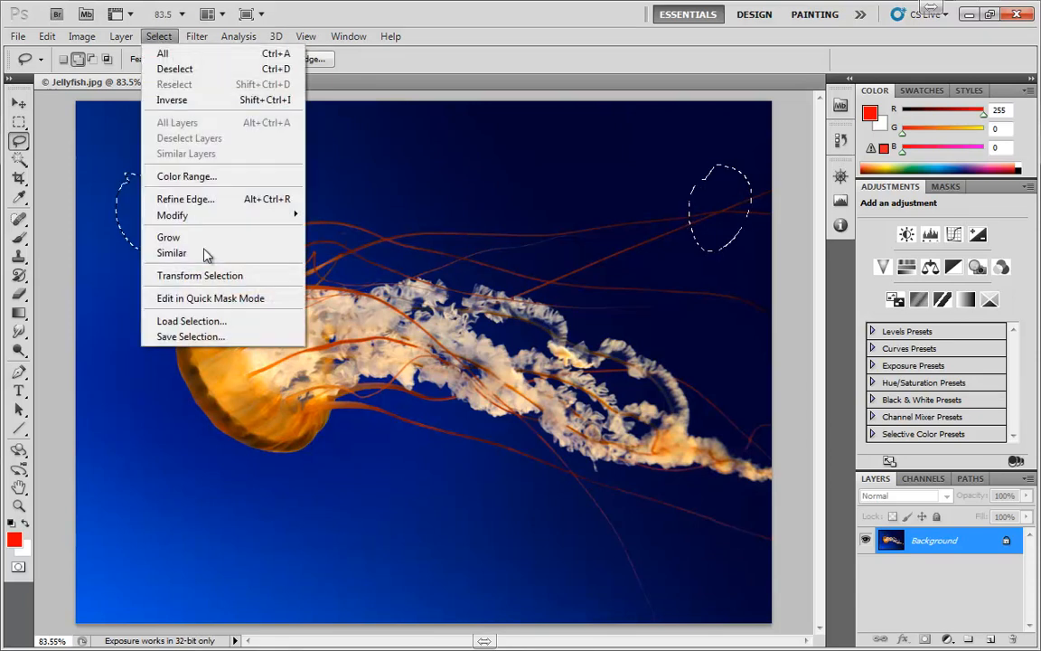
left_click(191, 337)
left_click(461, 210)
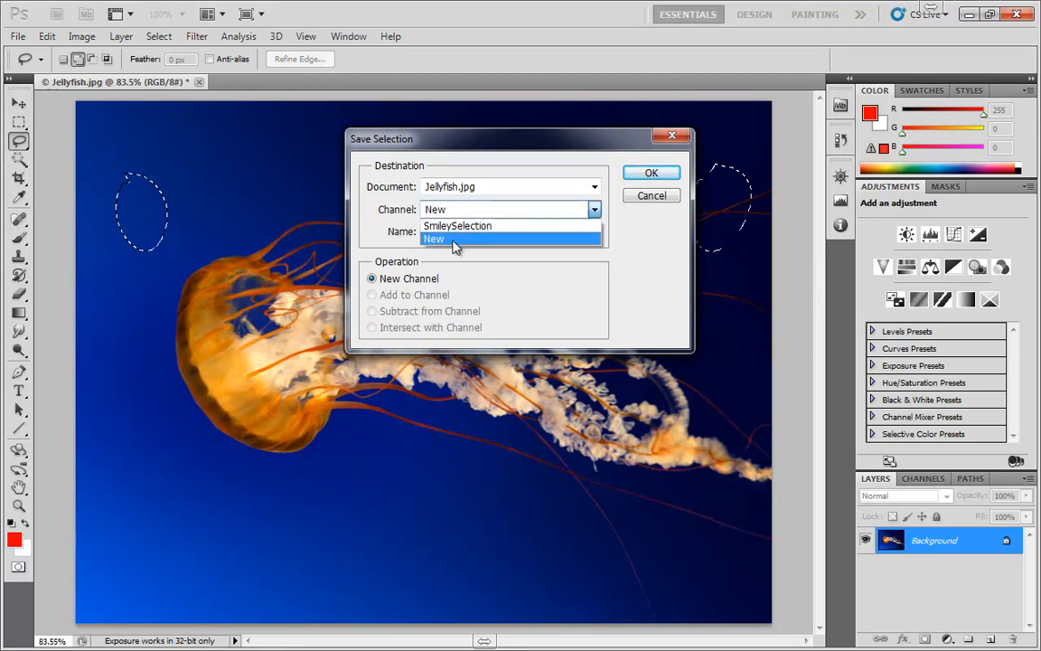
left_click(456, 226)
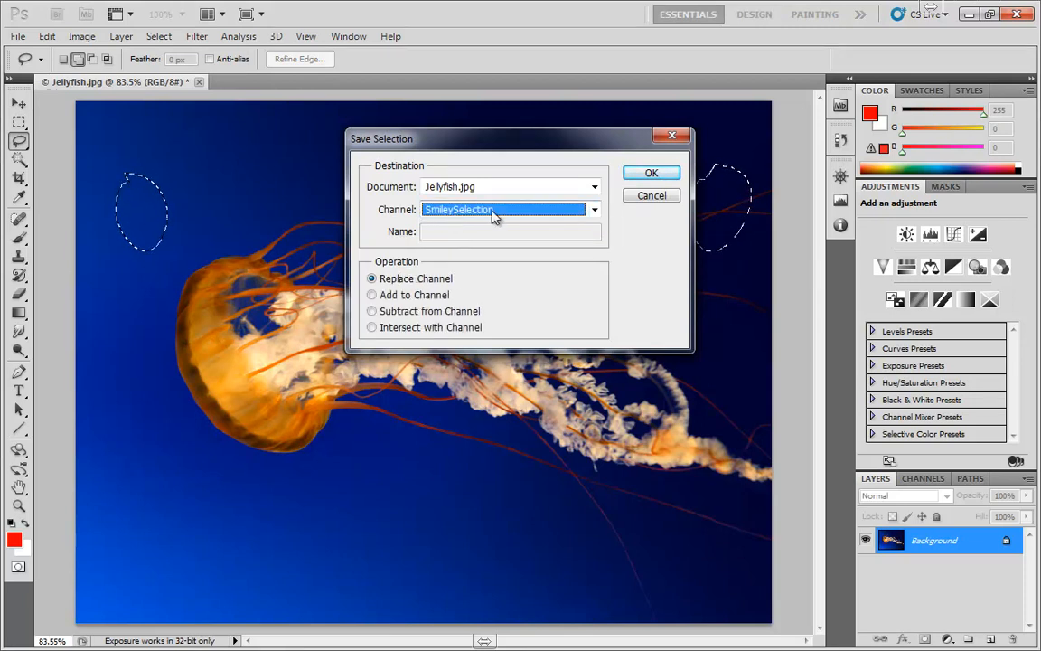
left_click(404, 295)
left_click(415, 313)
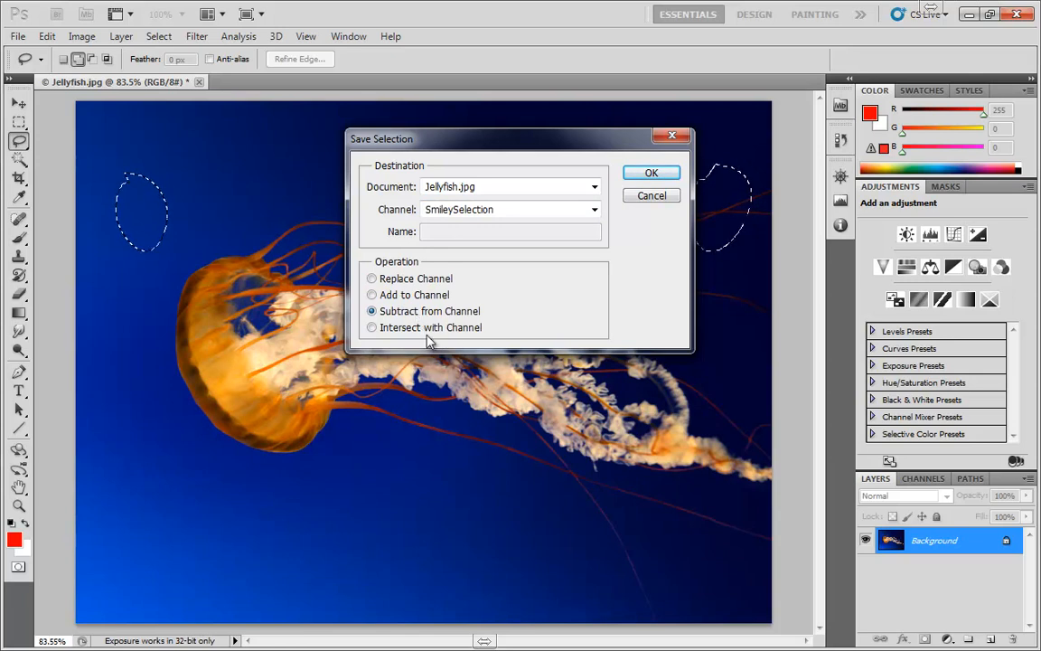
left_click(414, 327)
left_click(414, 279)
left_click(414, 296)
left_click(650, 172)
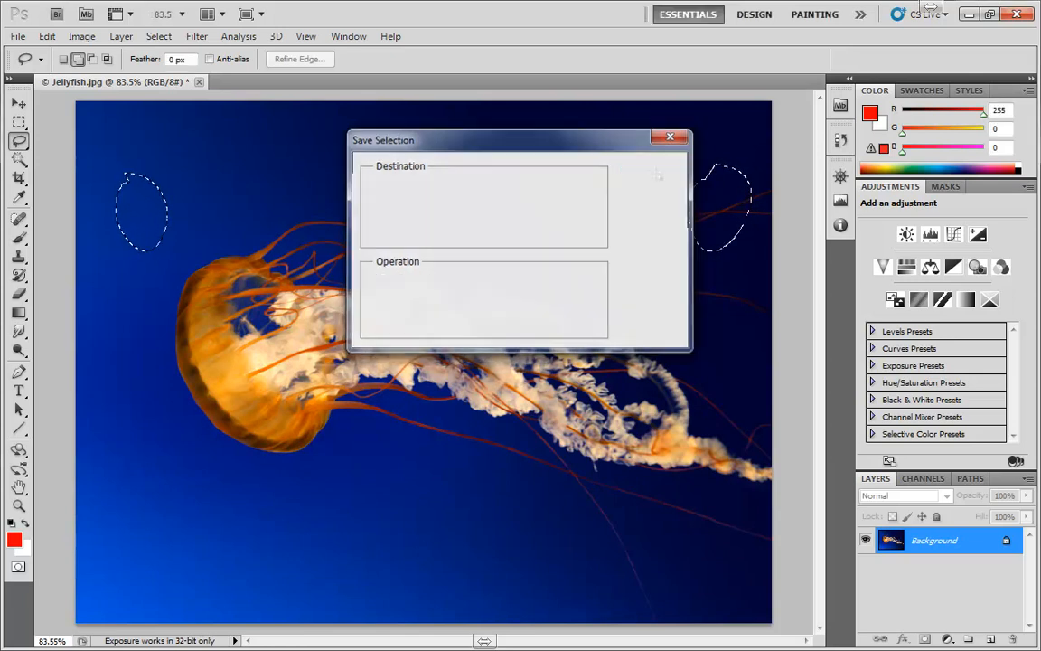
Step: Deselect the ears and load the expanded SmileySelection channel as a new selection
key("ctrl+d")
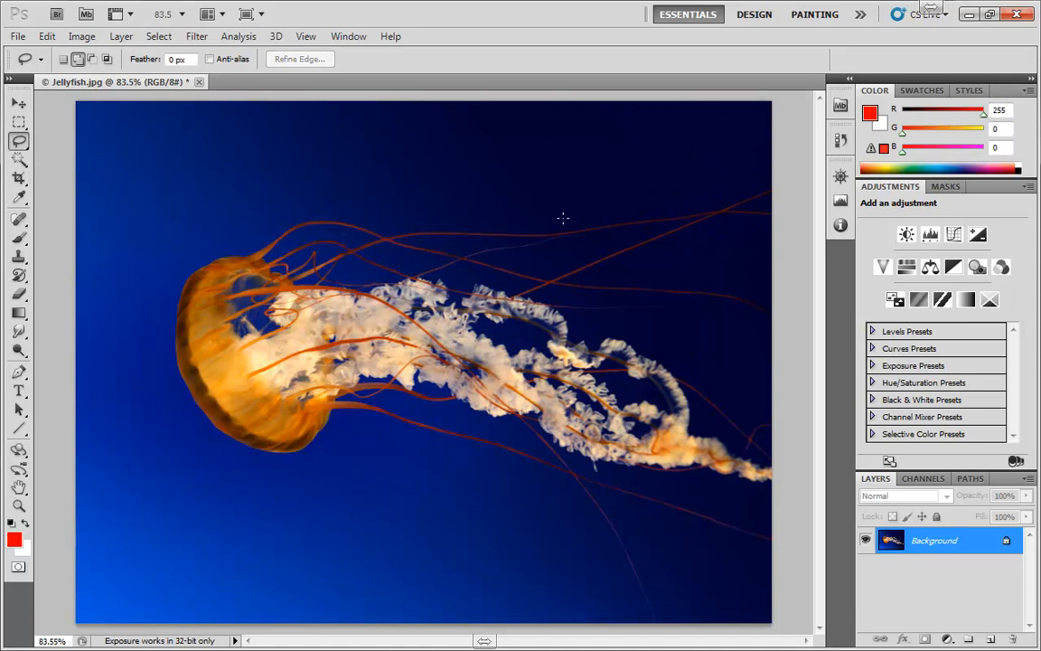
left_click(152, 34)
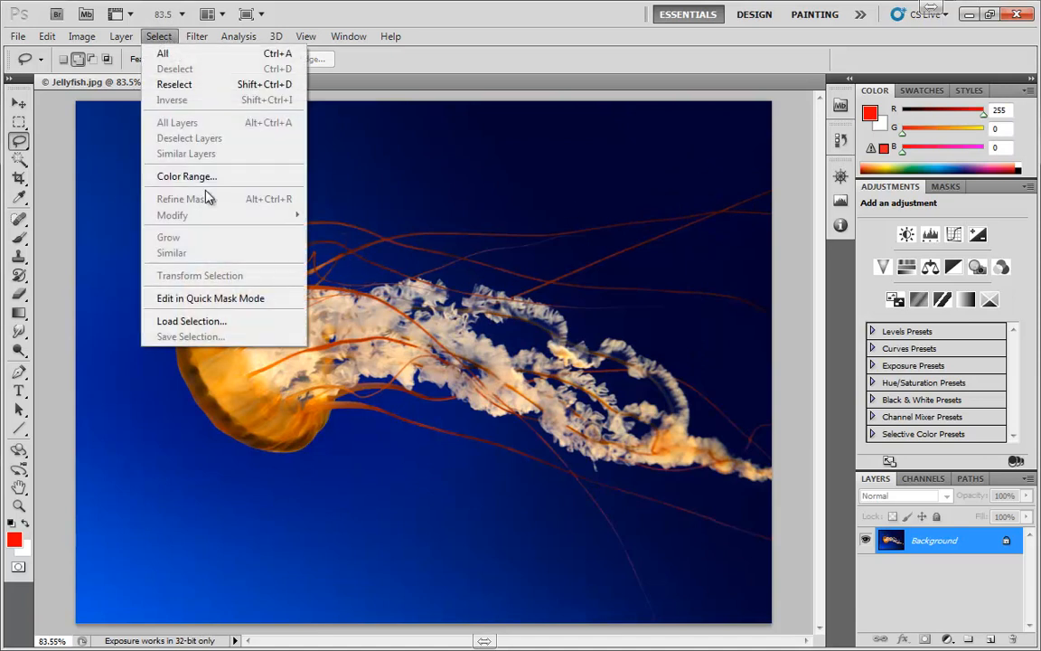
left_click(189, 321)
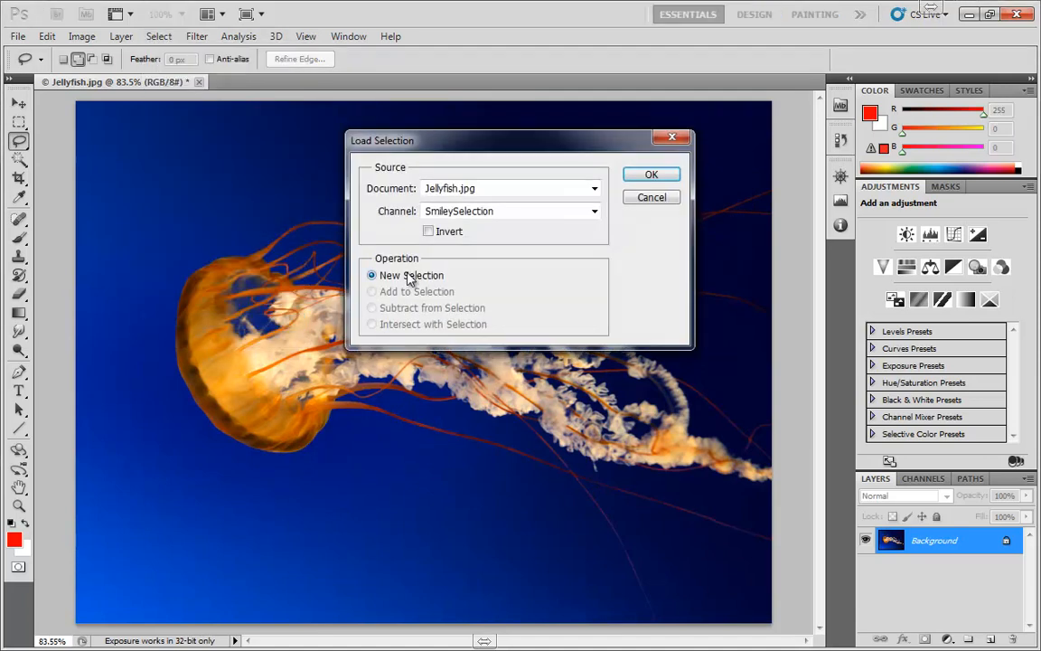
left_click(651, 175)
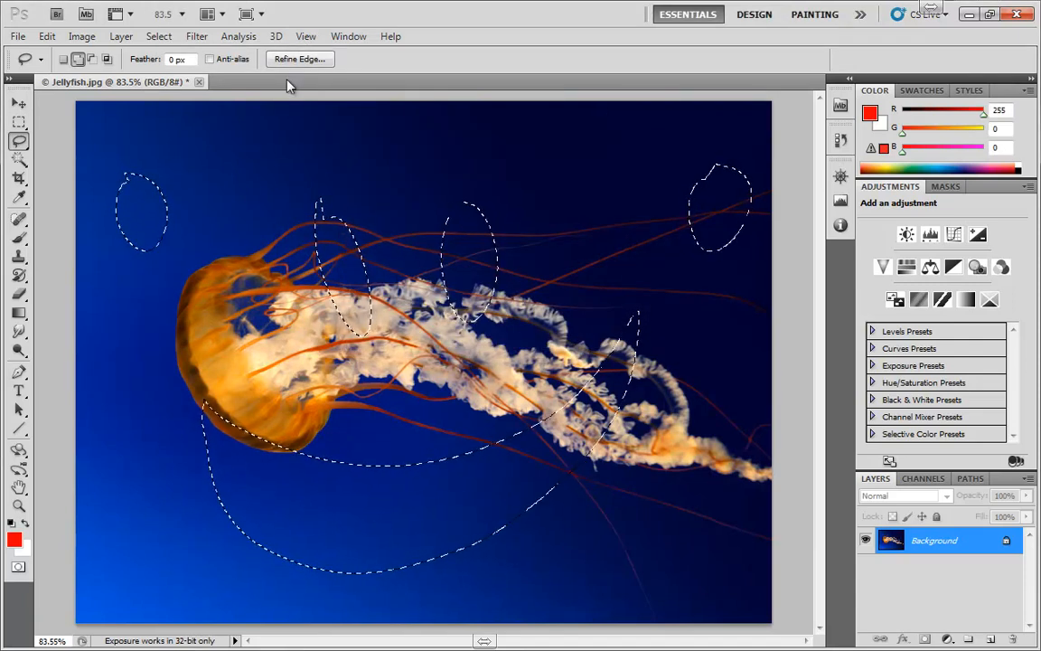
left_click(162, 40)
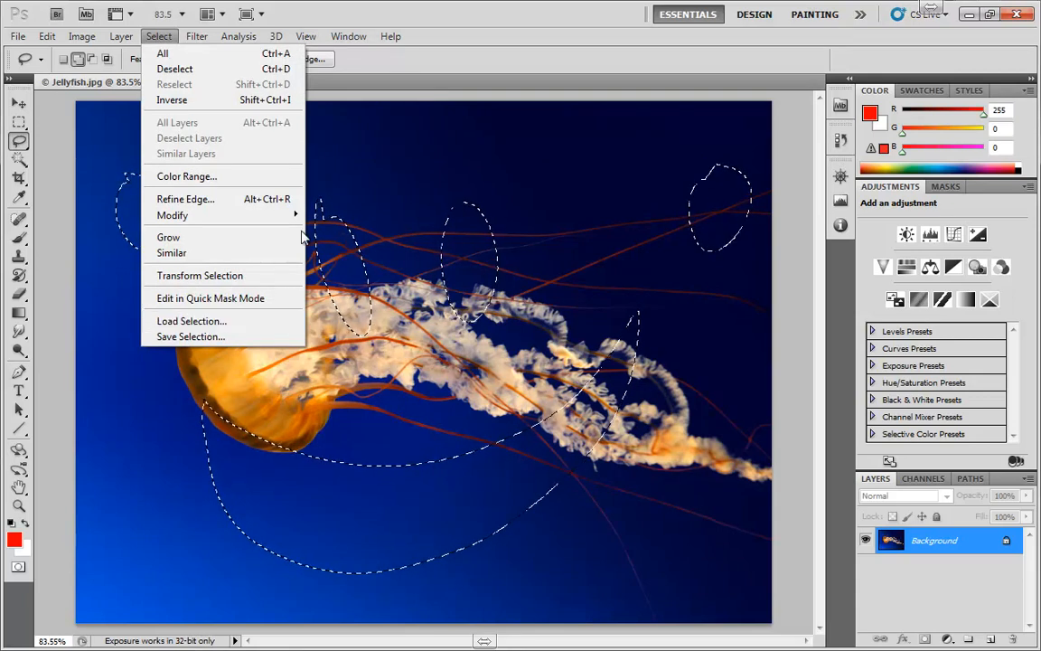
left_click(377, 177)
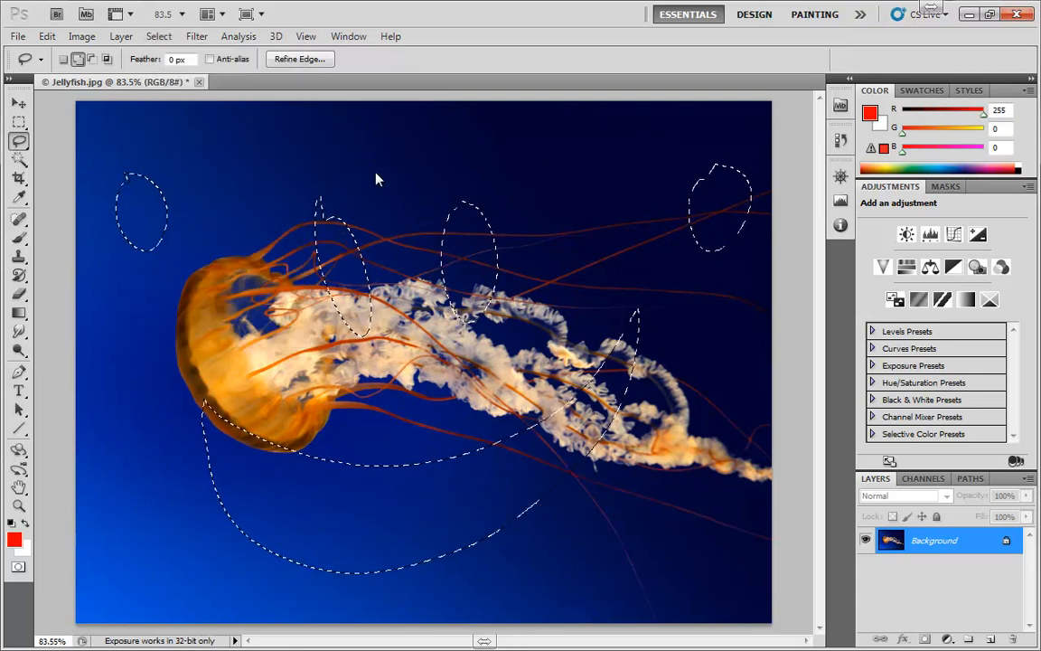
Step: Clear the selection and reload it directly from the SmileySelection channel's thumbnail
key("ctrl+d")
left_click(922, 479)
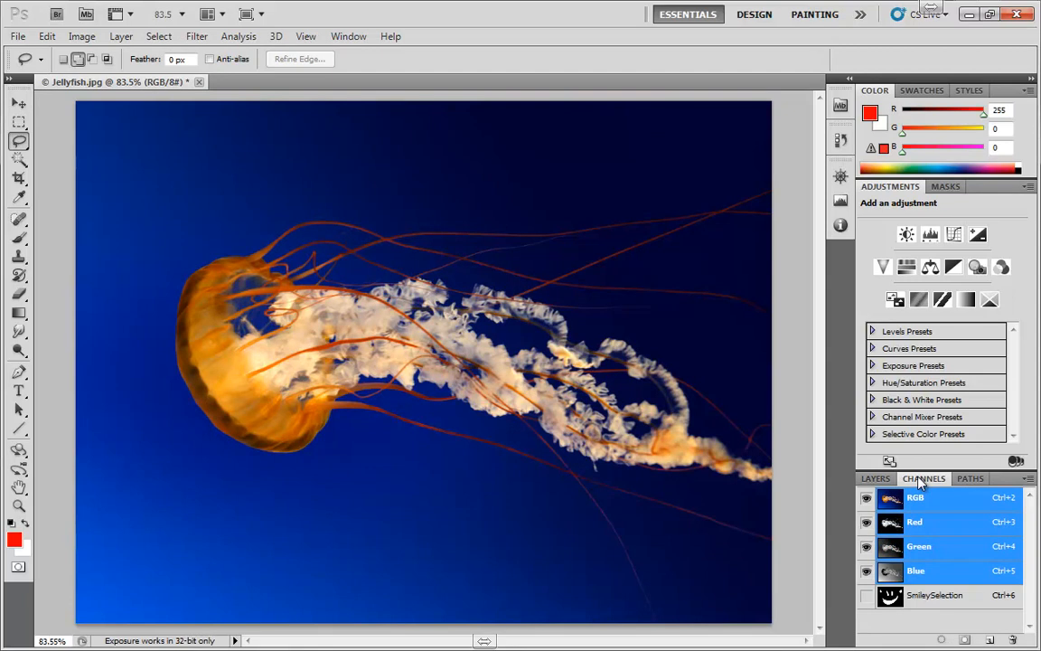
left_click(890, 596, "ctrl")
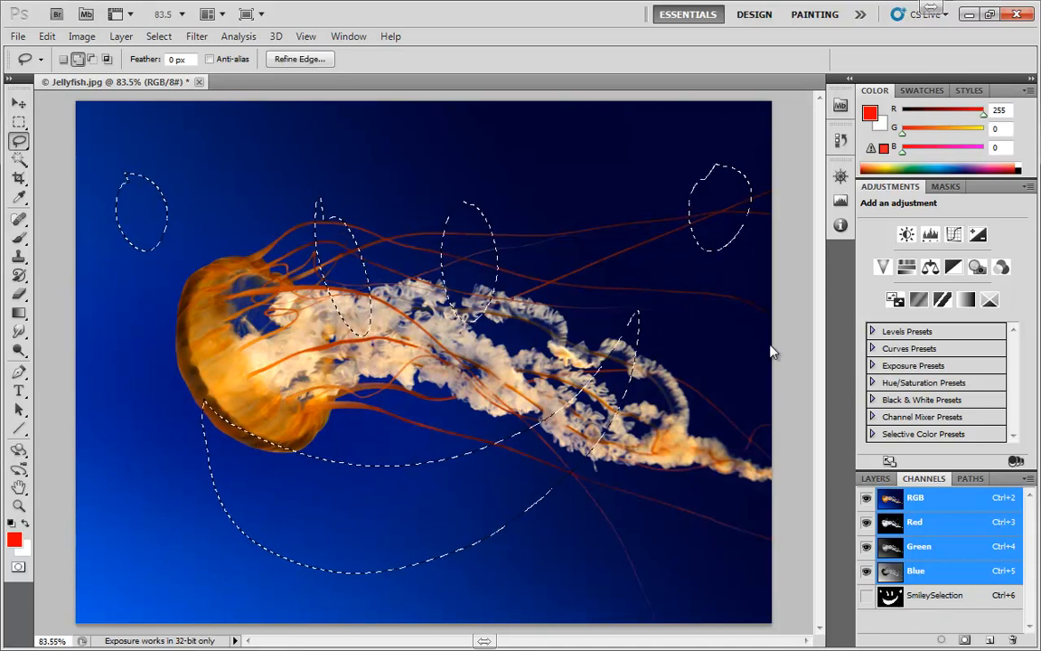
Step: Display the SmileySelection channel alone, deselect, and paint a round white nose between the eyes and mouth with the Brush
left_click(939, 595)
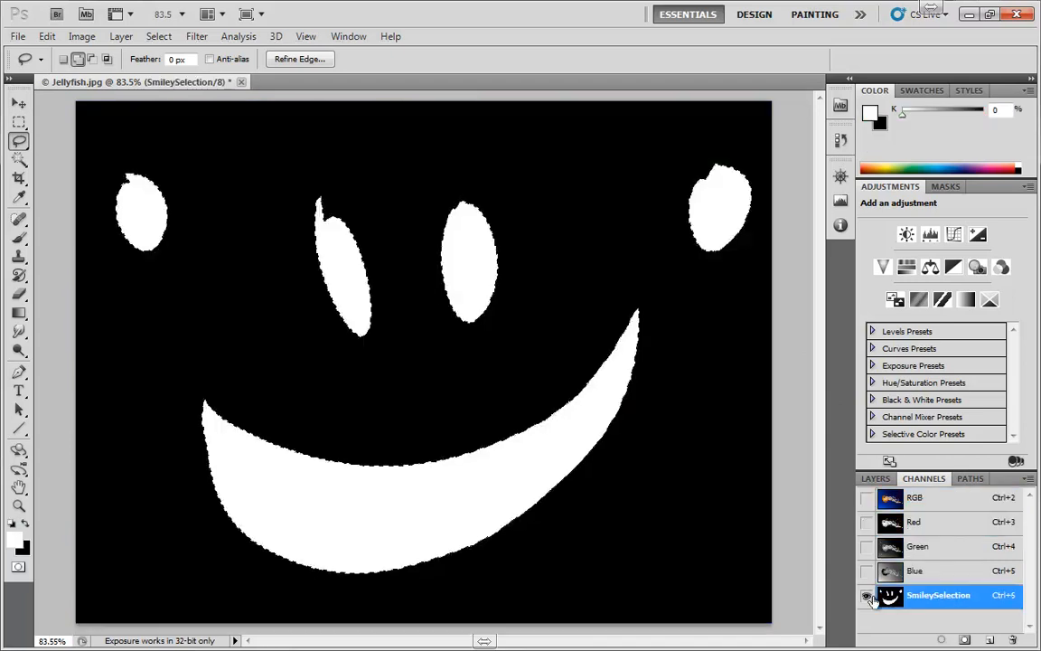
key("ctrl+d")
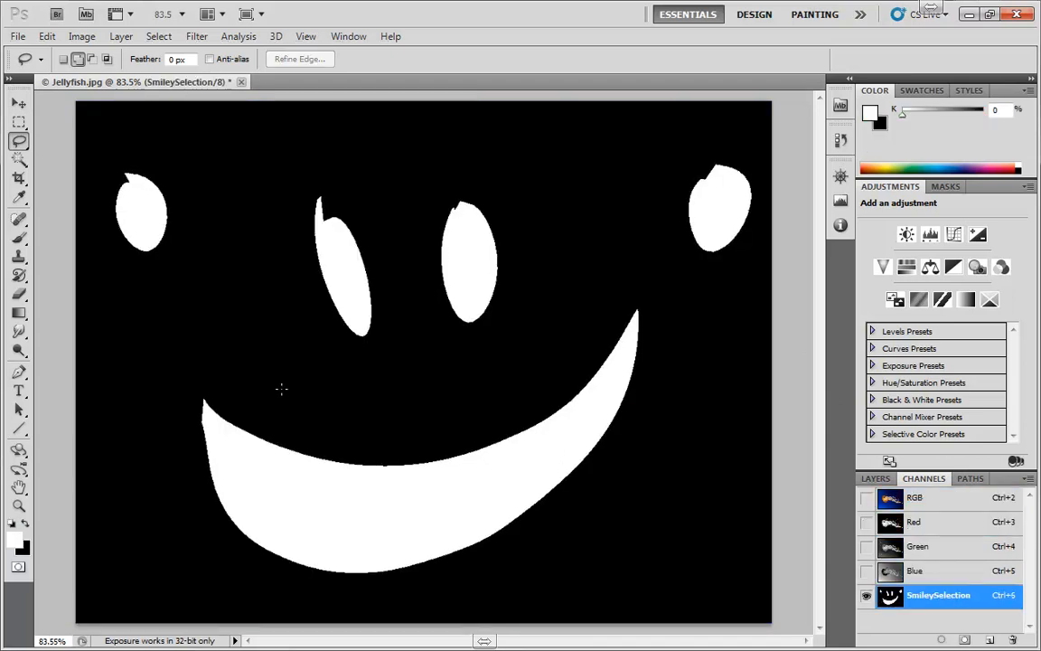
key("b")
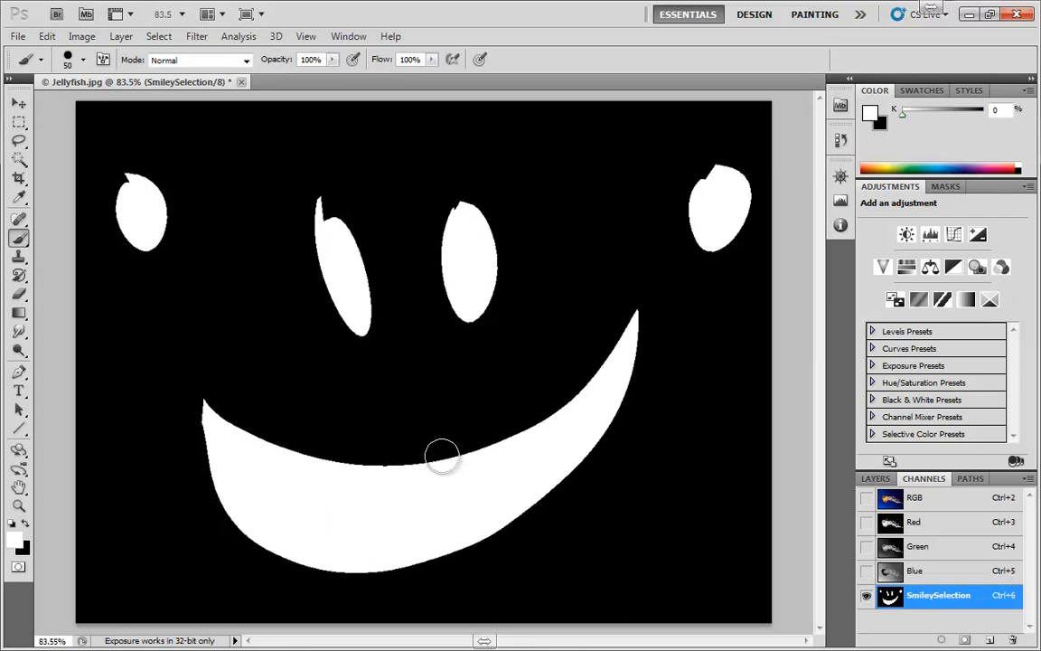
mouse_move(411, 368)
left_mouse_down()
mouse_move(425, 383)
mouse_move(418, 365)
mouse_move(432, 360)
left_mouse_up()
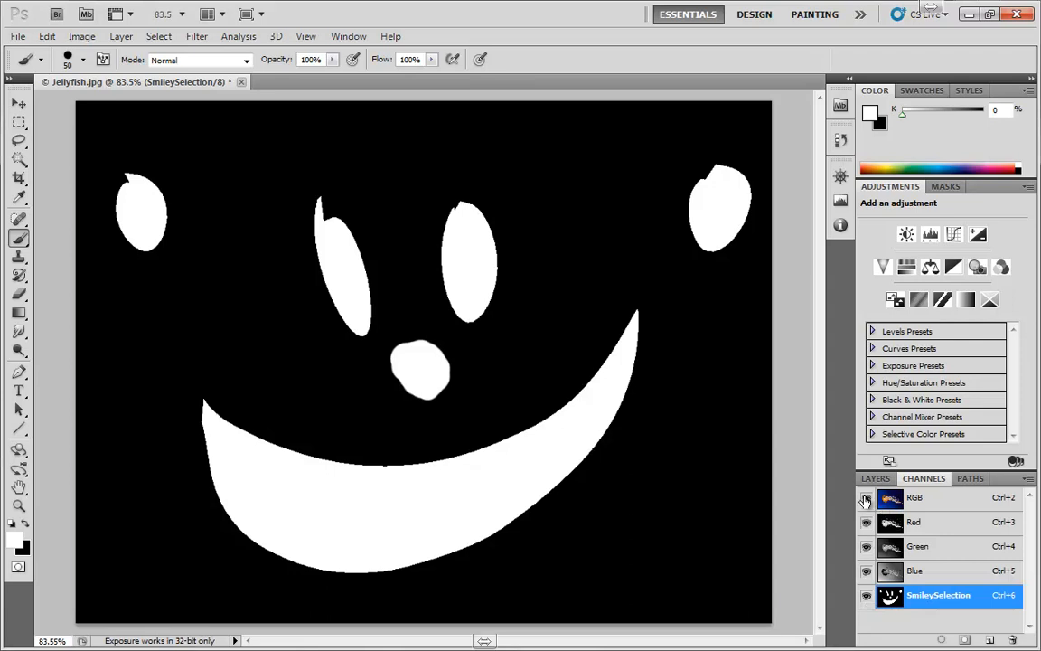
Step: View the SmileySelection mask as an overlay on the RGB image and compare it with Quick Mask mode
left_click(865, 497)
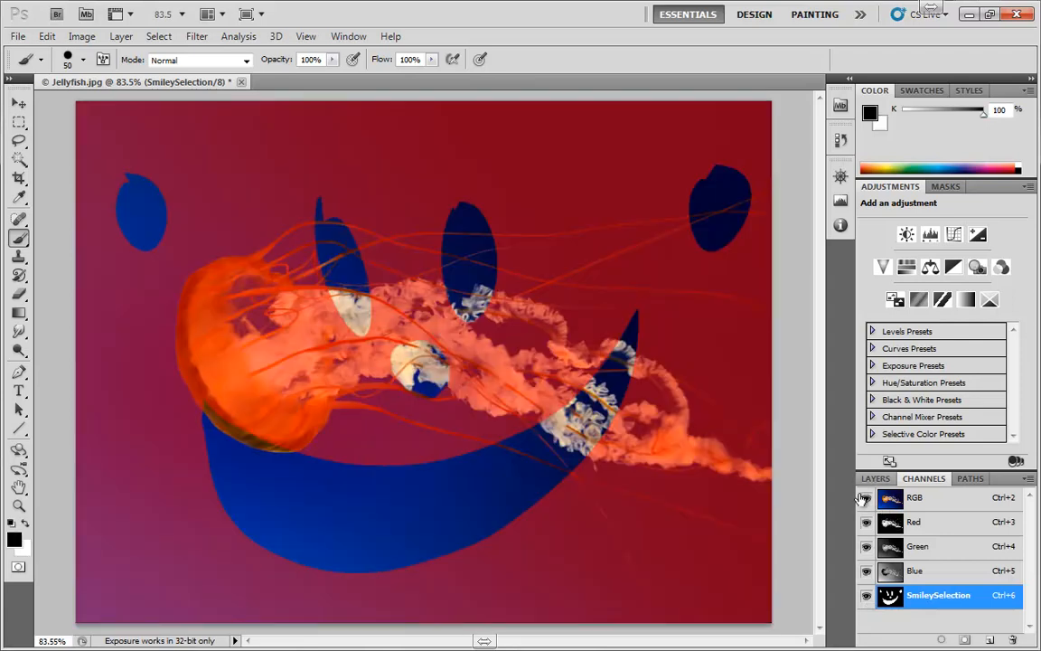
left_click(19, 568)
left_click(18, 567)
left_click(930, 497)
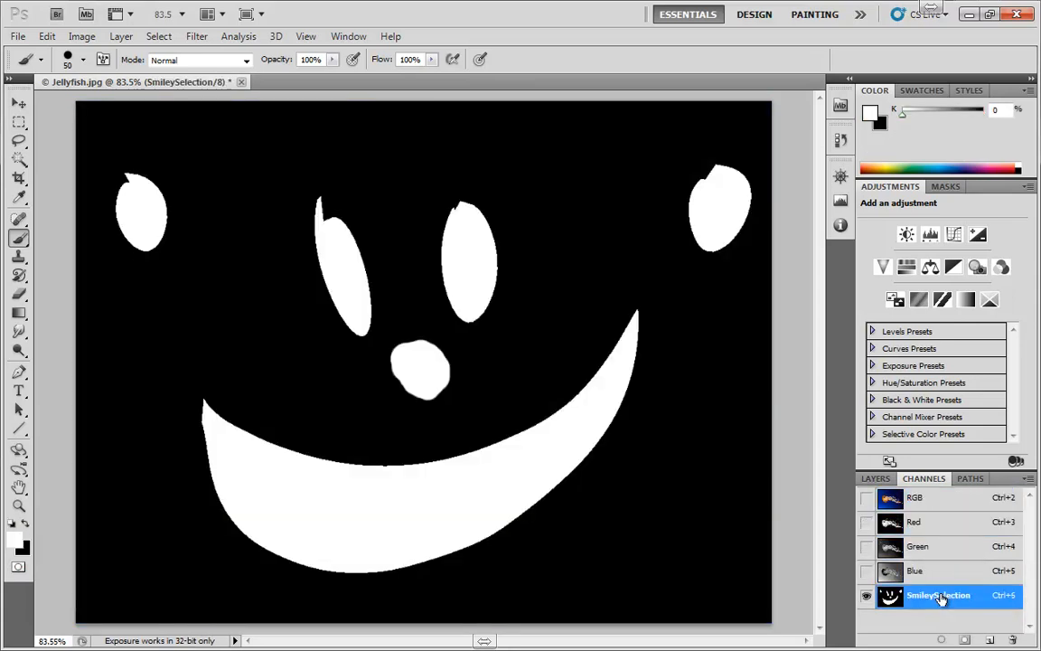
Step: Show the SmileySelection channel alone, then display it as a mask overlay on the full RGB image
left_click(938, 595)
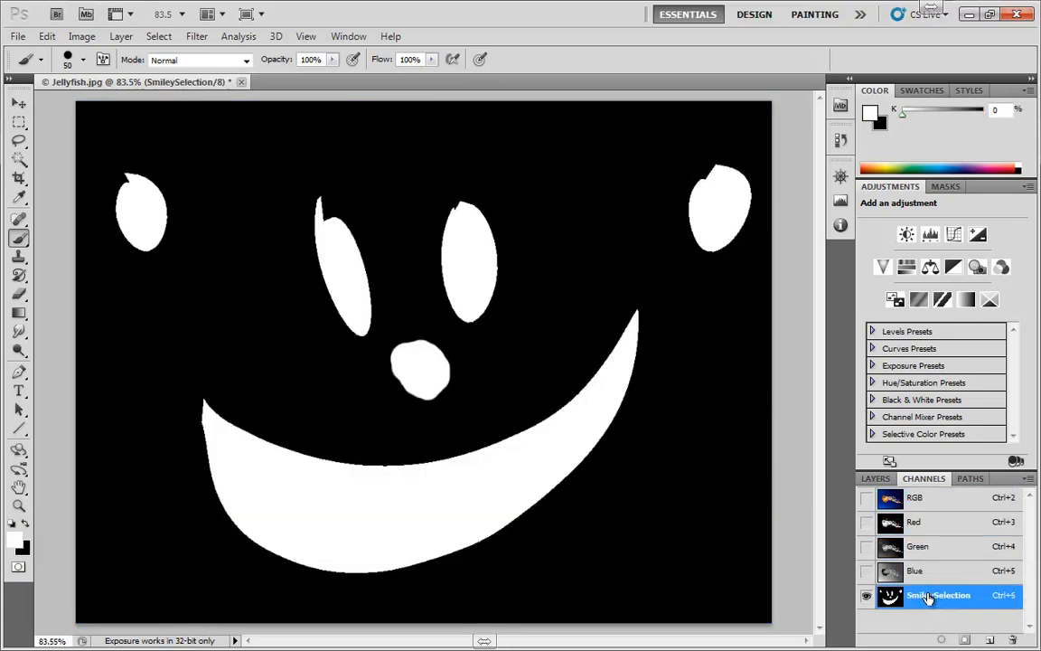
left_click(931, 497)
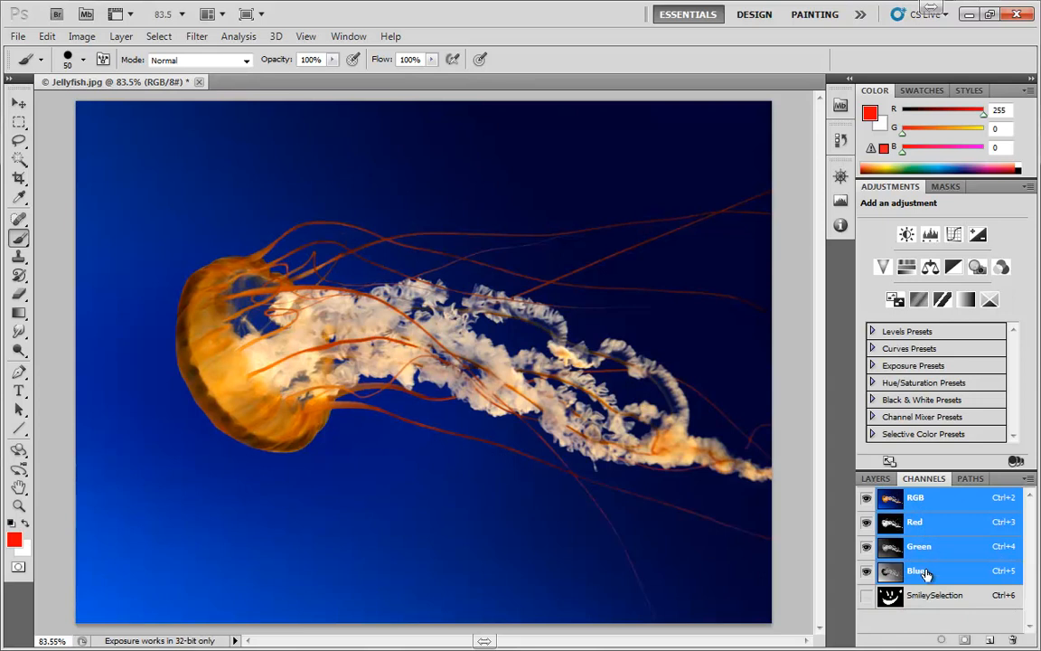
left_click(866, 595)
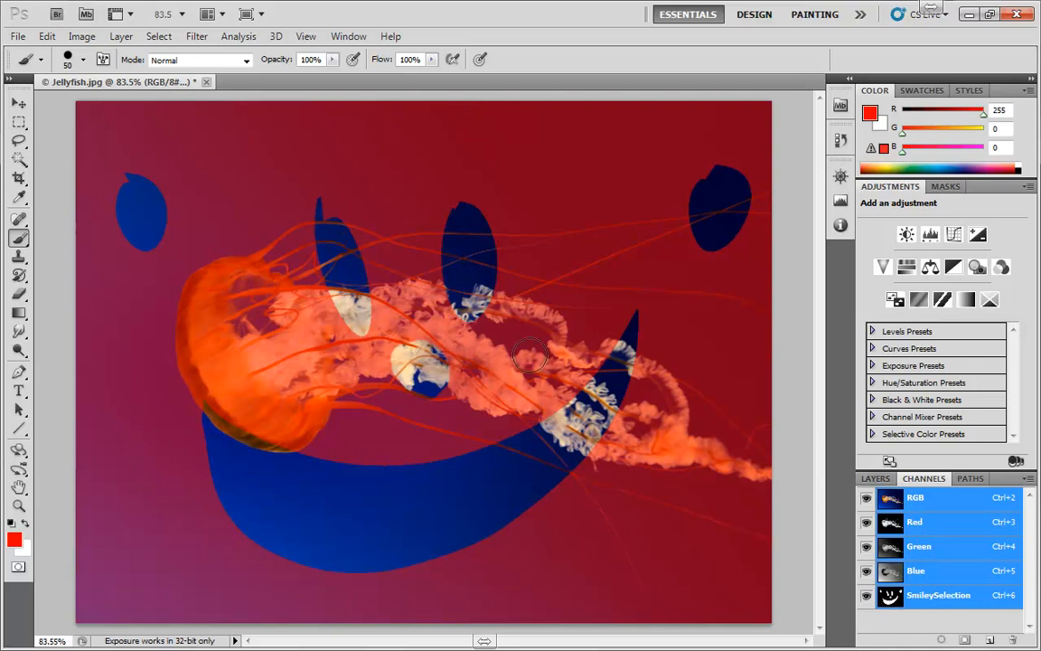
Step: Hide the mask overlay, preview the SmileySelection channel as a selection on the RGB image, and deselect
left_click(877, 499)
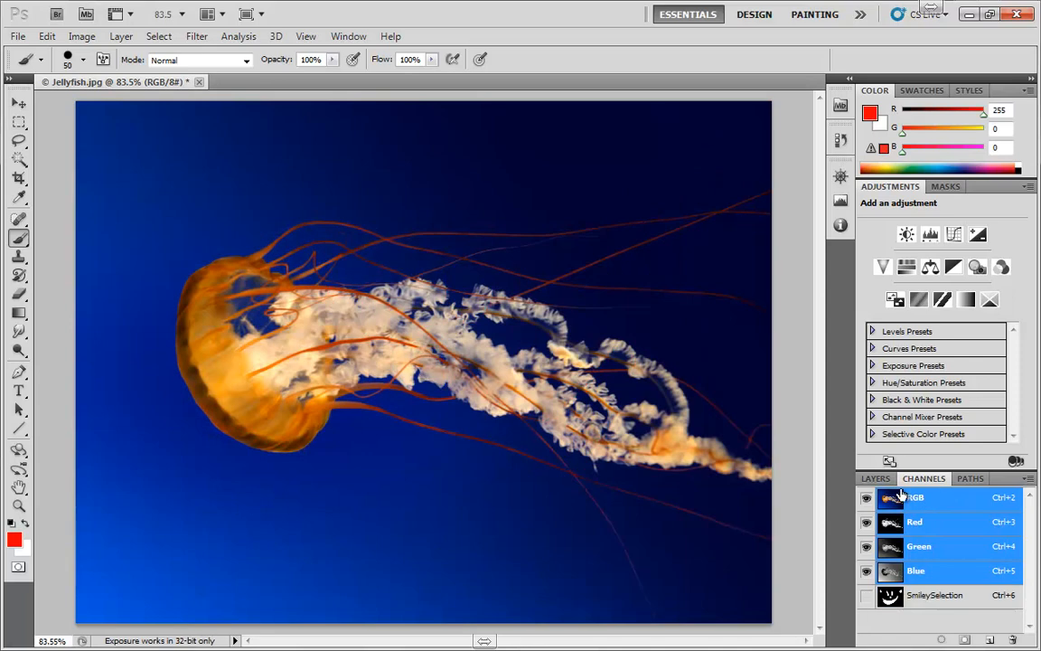
left_click(890, 598, "ctrl")
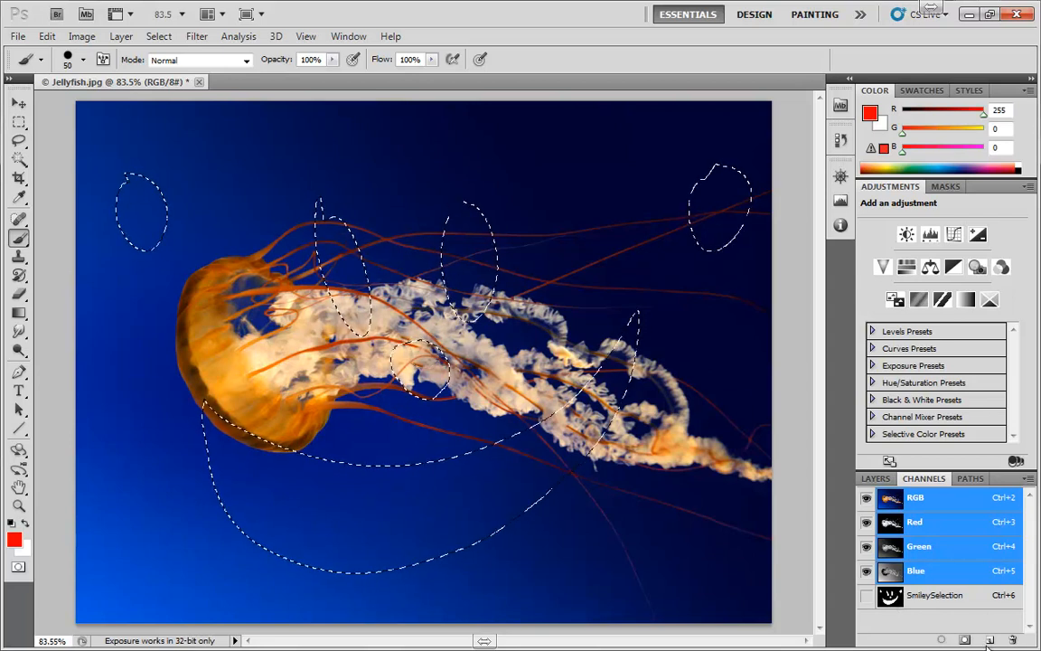
key("ctrl+d")
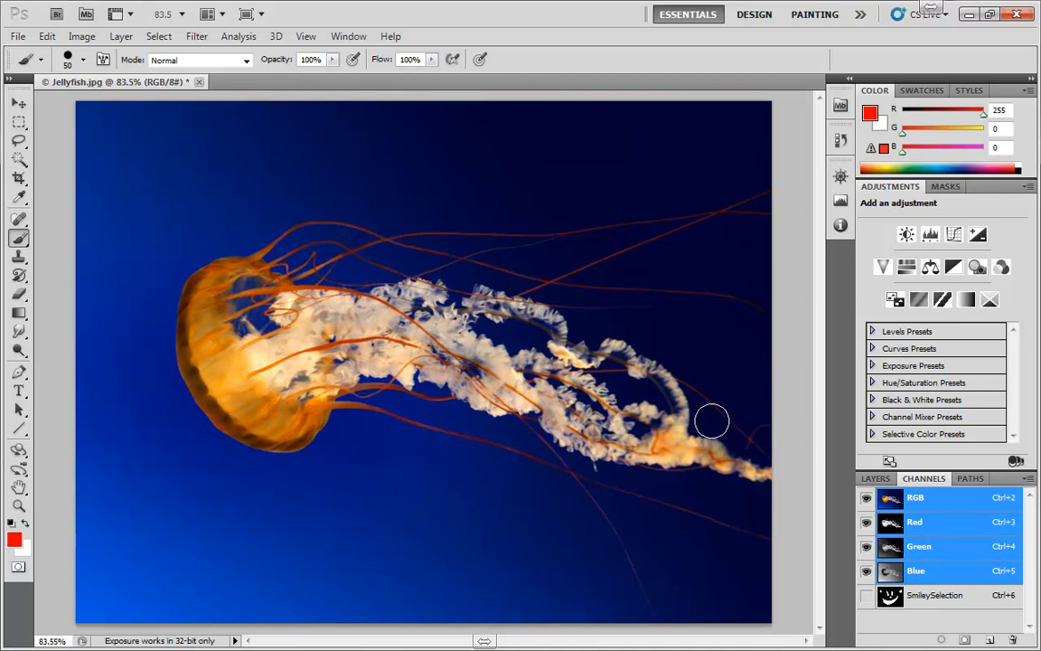
Step: Add a short first name as red Arial Black text at 73.77 pt over the jellyfish's head
left_click(19, 391)
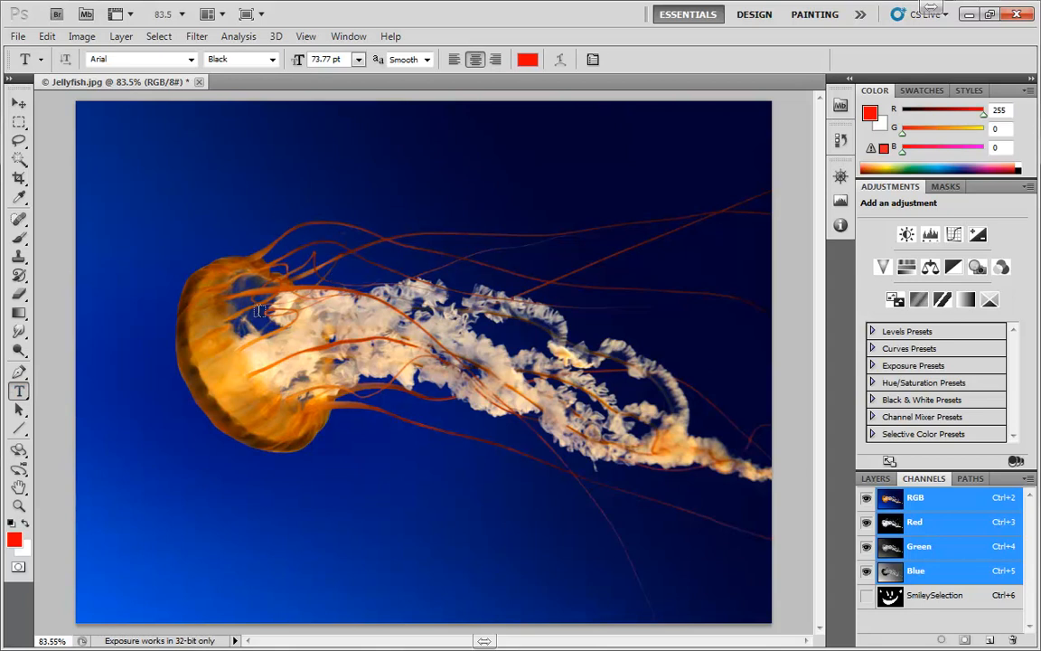
left_click(214, 302)
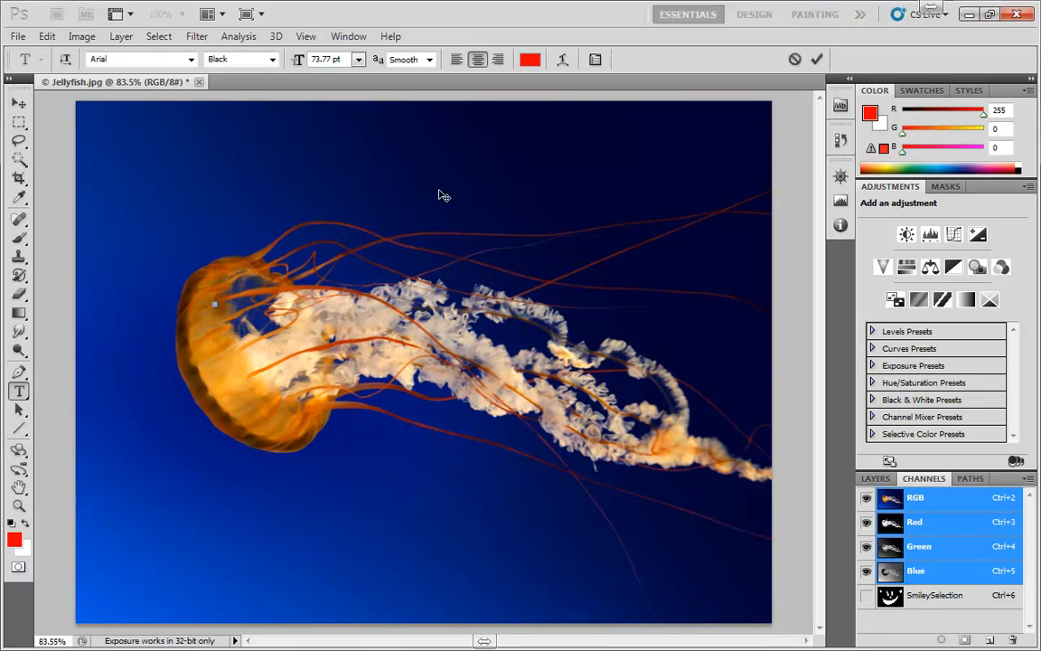
type("Zak")
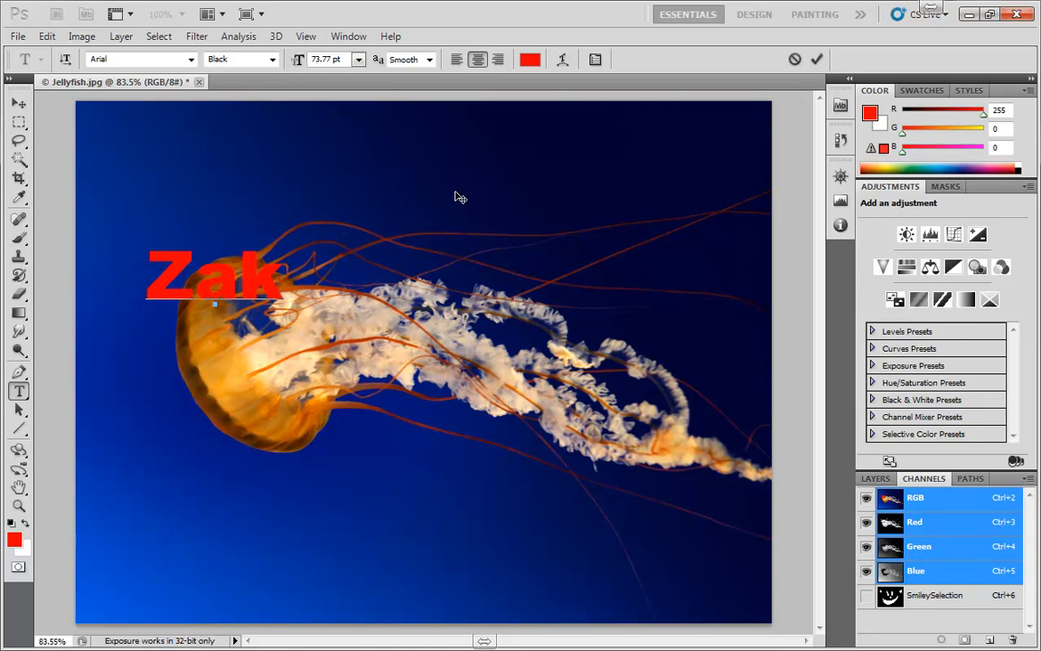
left_click(458, 194)
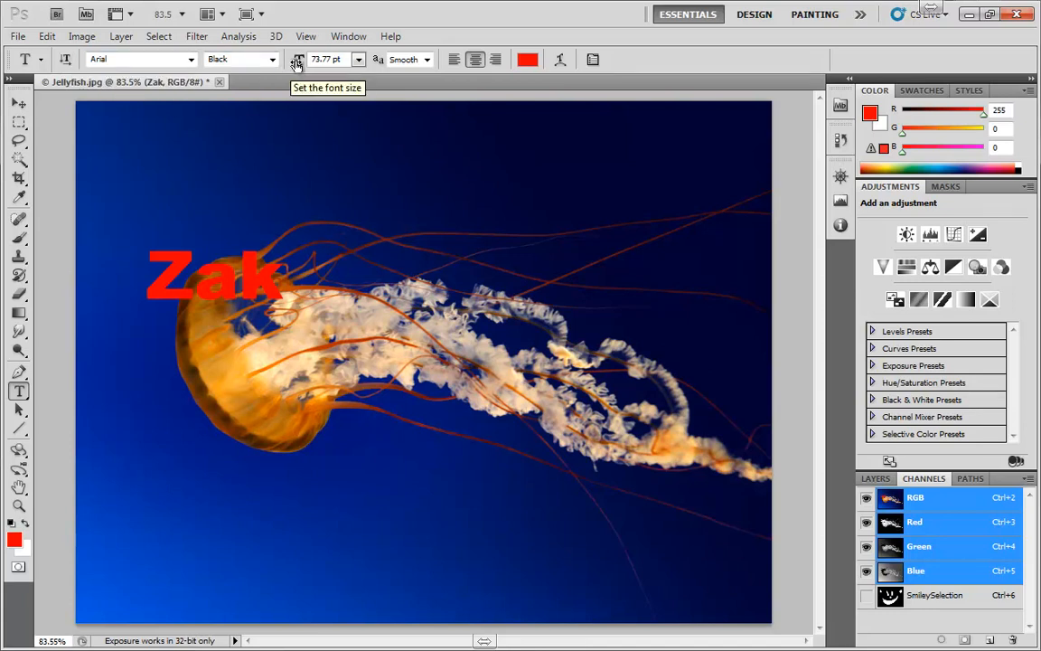
Step: Enlarge the text until it spans most of the image width and centre it over the jellyfish
left_click_drag(298, 64, 463, 62)
left_click(19, 103)
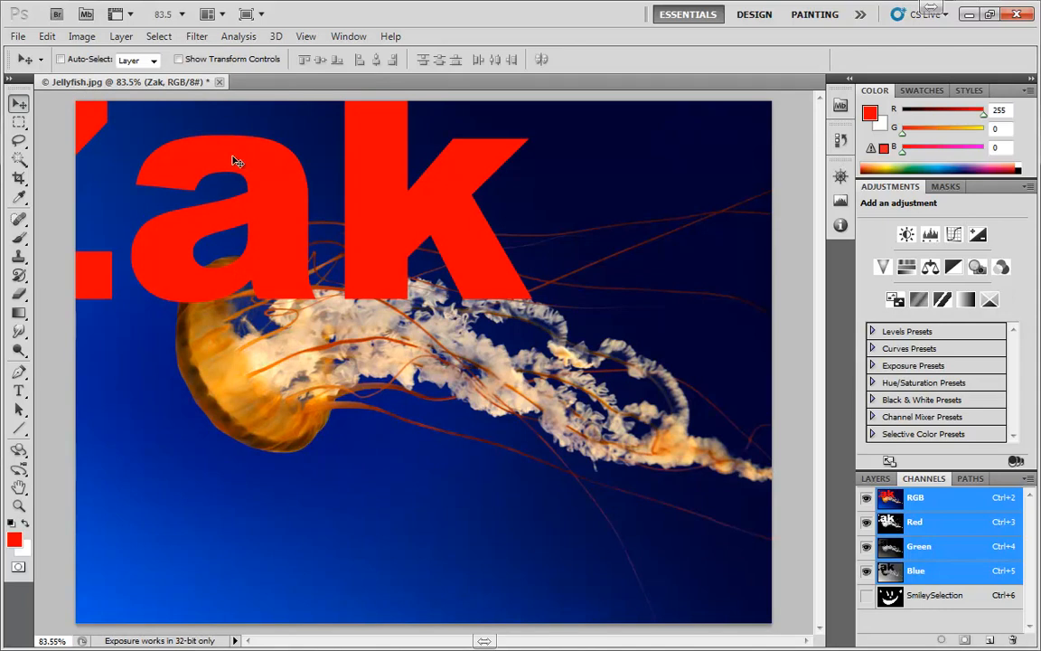
left_click_drag(233, 160, 441, 330)
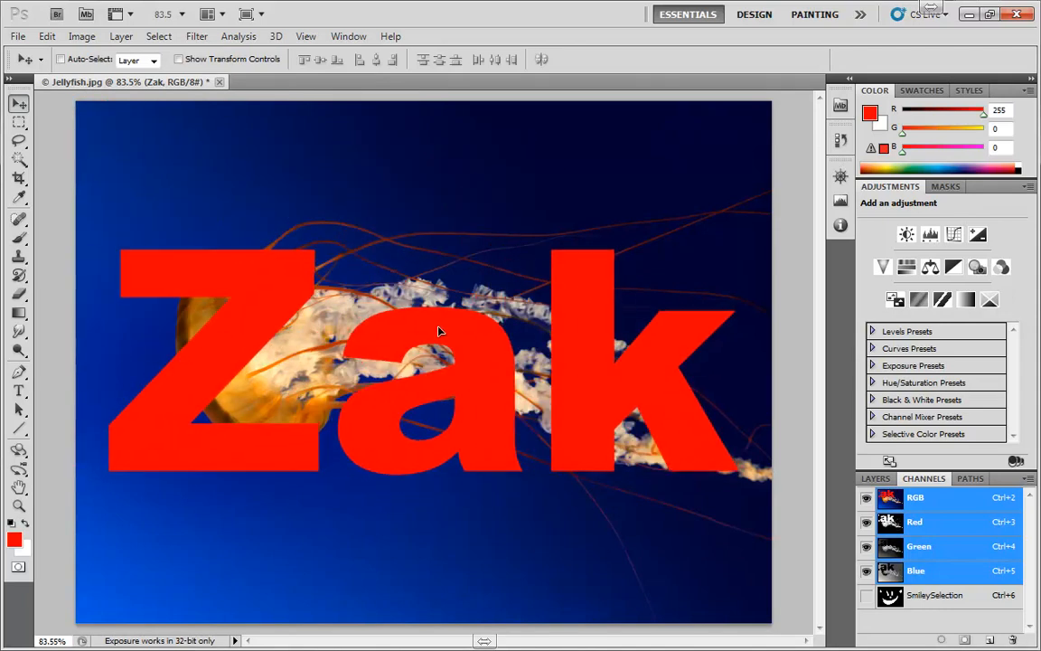
Step: Load the text layer's letter shapes as a selection and hide the text layer
left_click(875, 478)
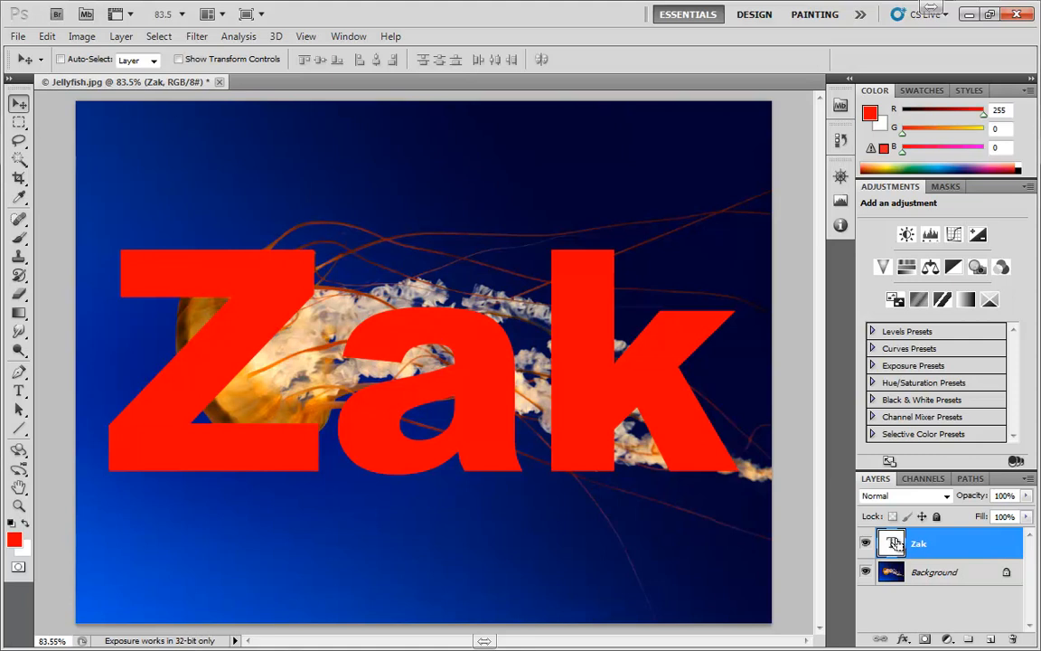
left_click(893, 543, "ctrl")
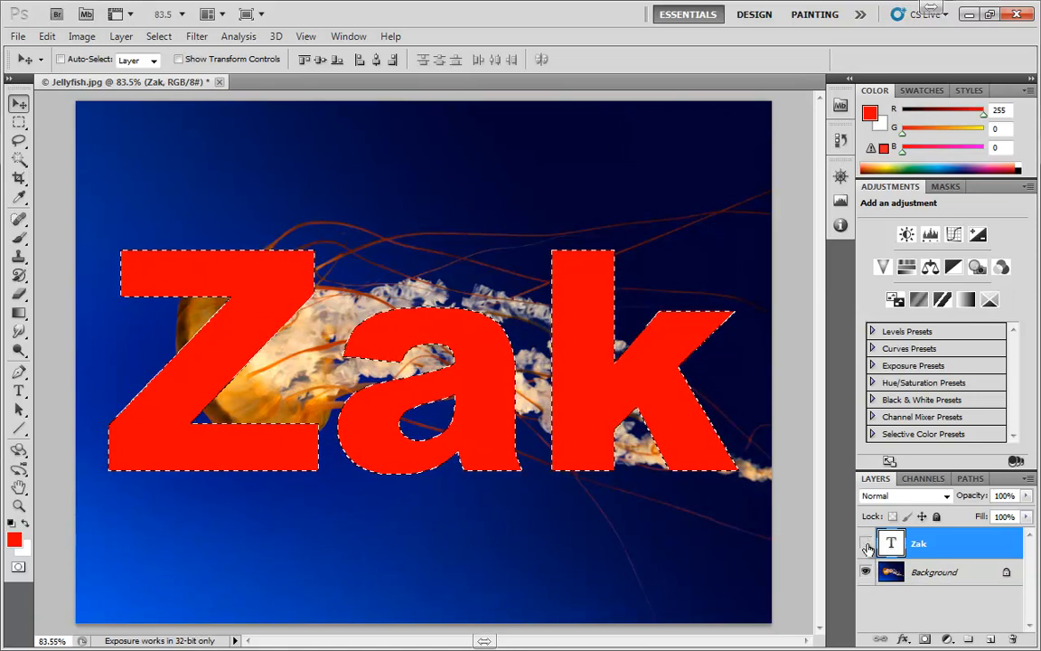
left_click(865, 543)
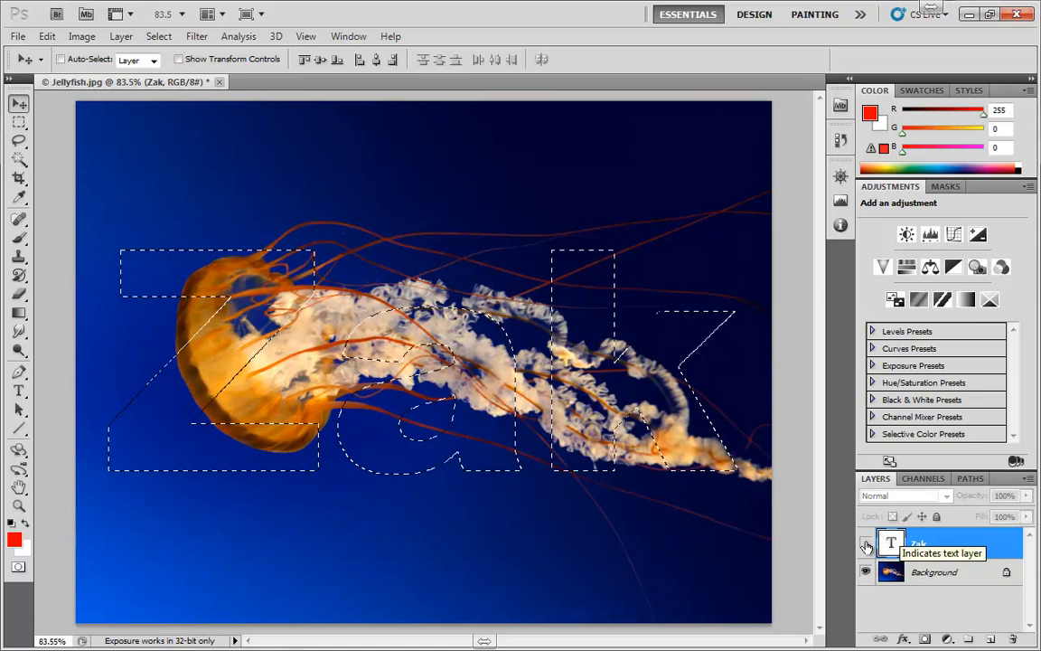
Step: Save the letter-shaped selection as a new alpha channel, then deselect and test reloading it from that channel
left_click(920, 482)
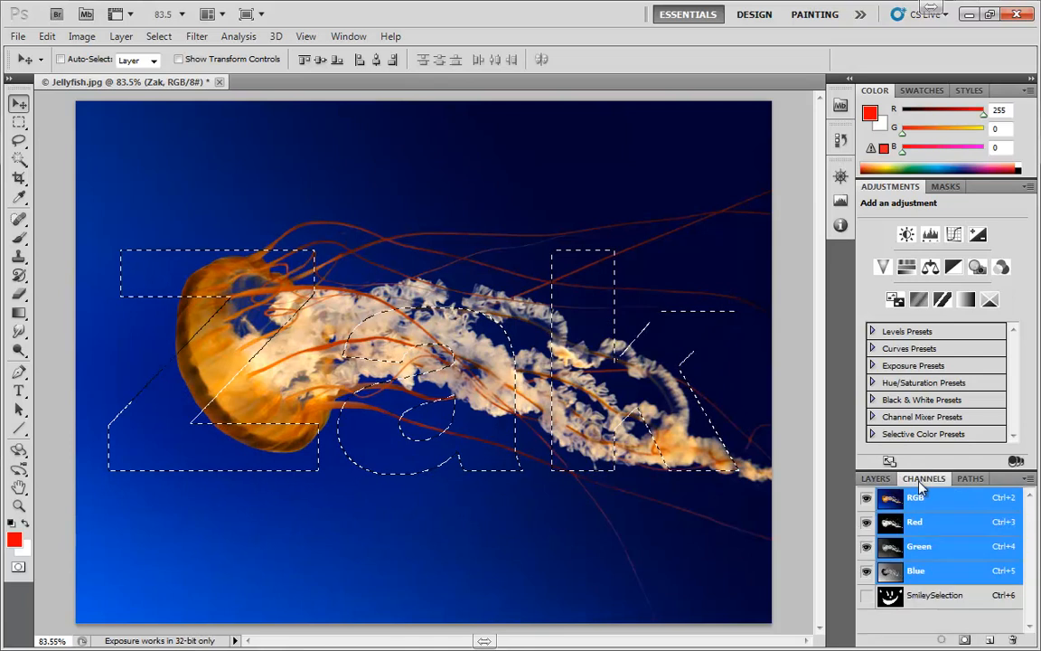
left_click(963, 639)
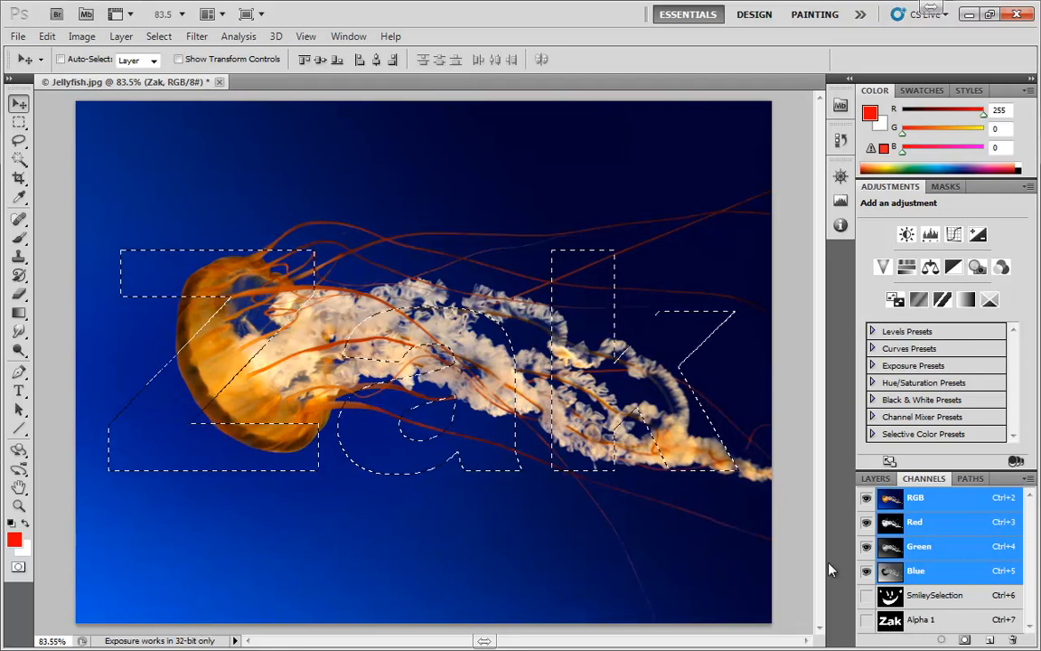
key("ctrl+d")
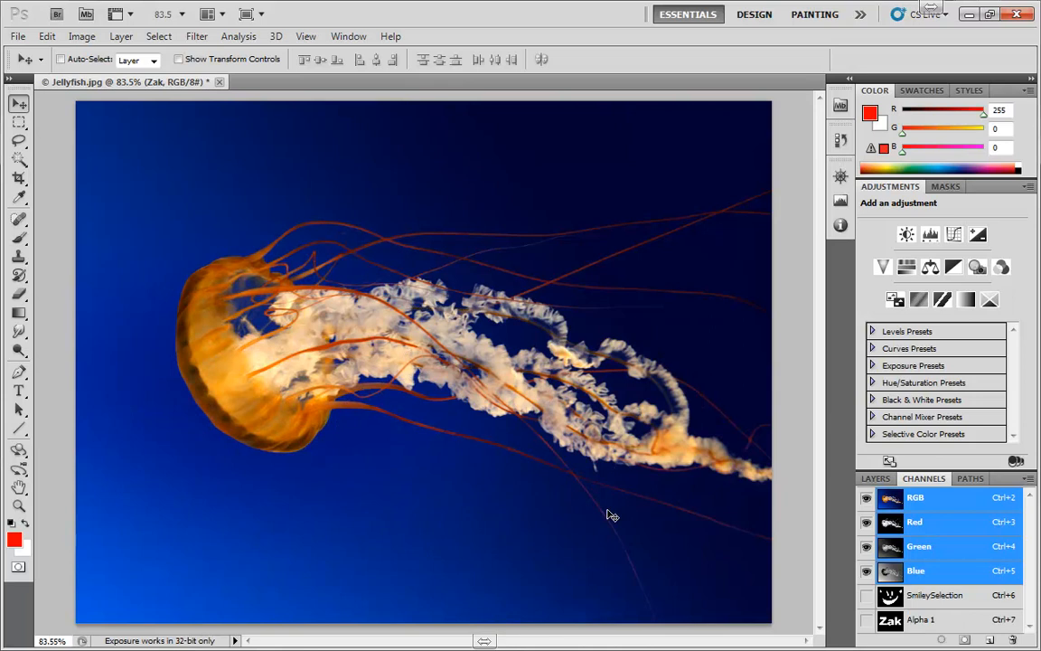
left_click(890, 622, "ctrl")
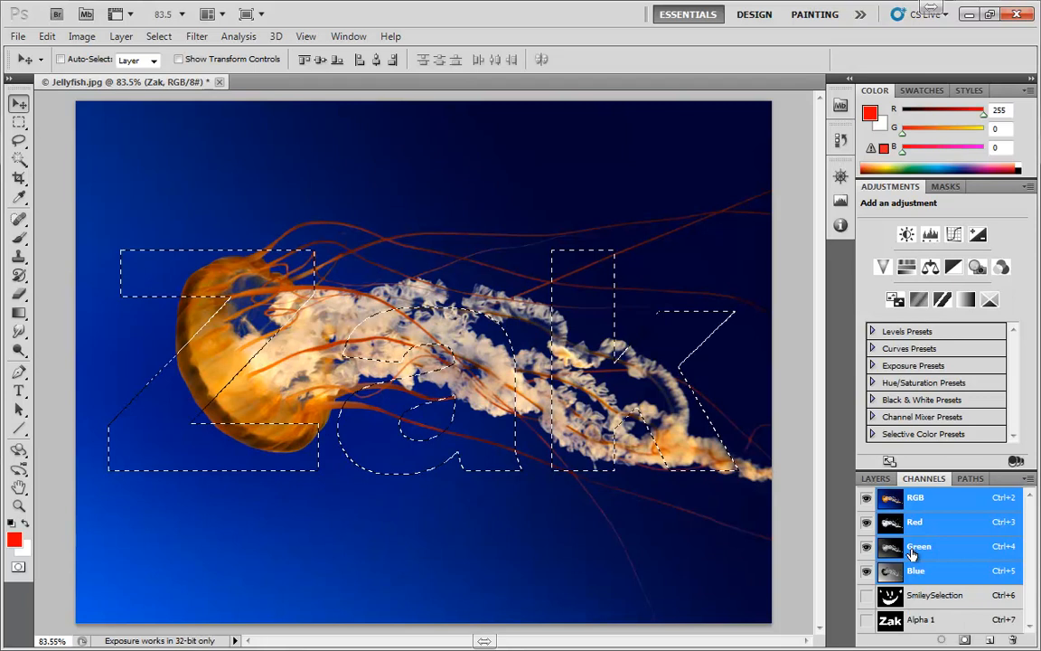
key("ctrl+d")
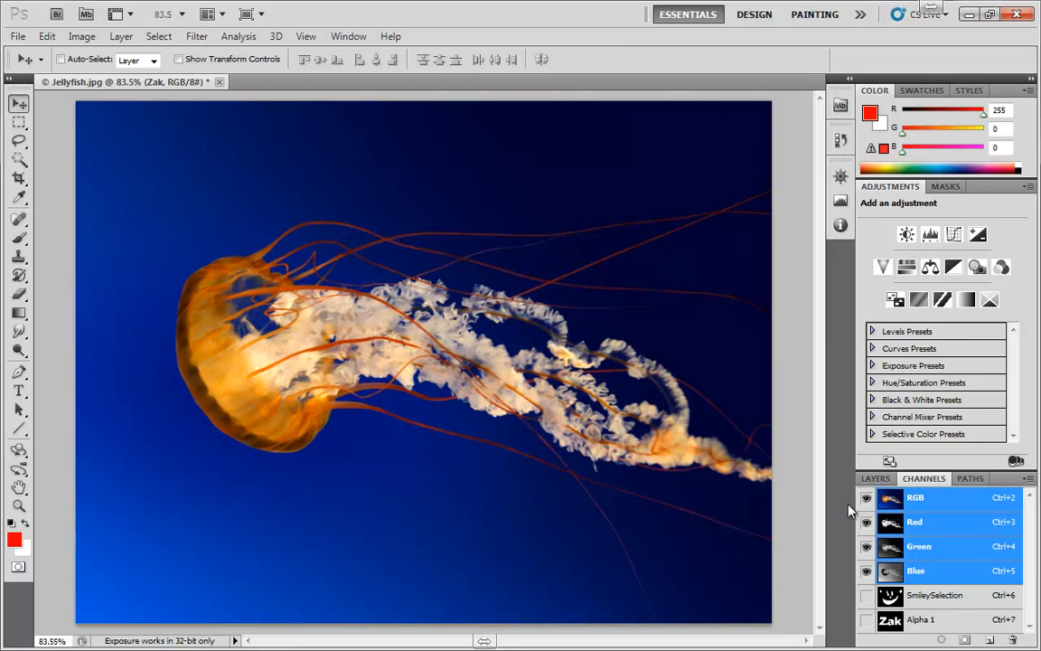
Step: Rename the Alpha 1 channel to the first name followed by "Name" and return to the RGB composite
left_click(926, 620)
double_click(923, 619)
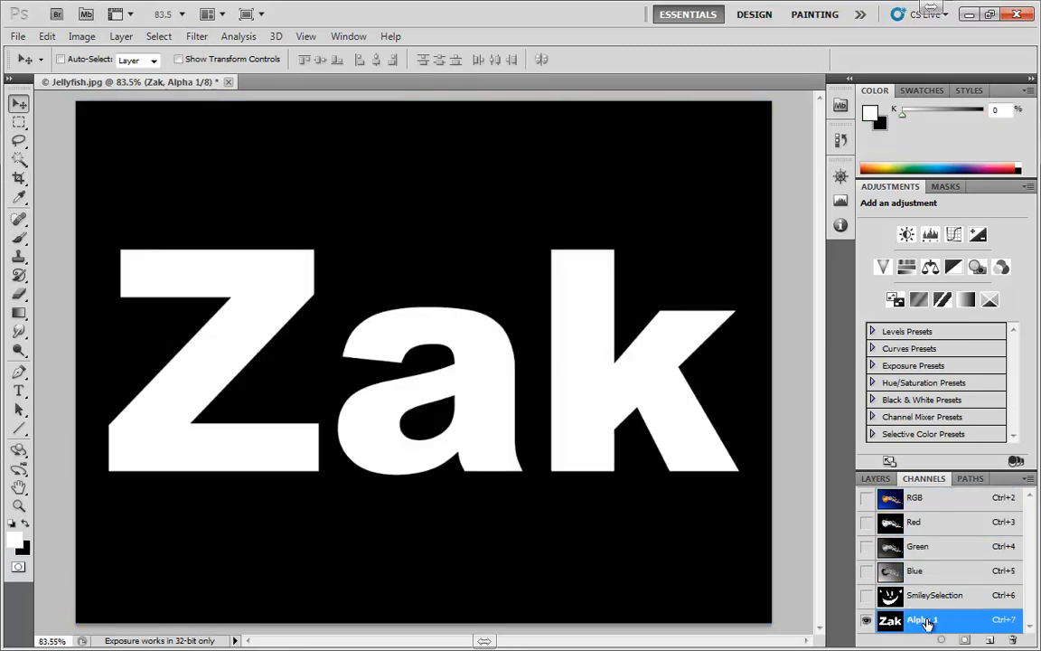
type("Zak")
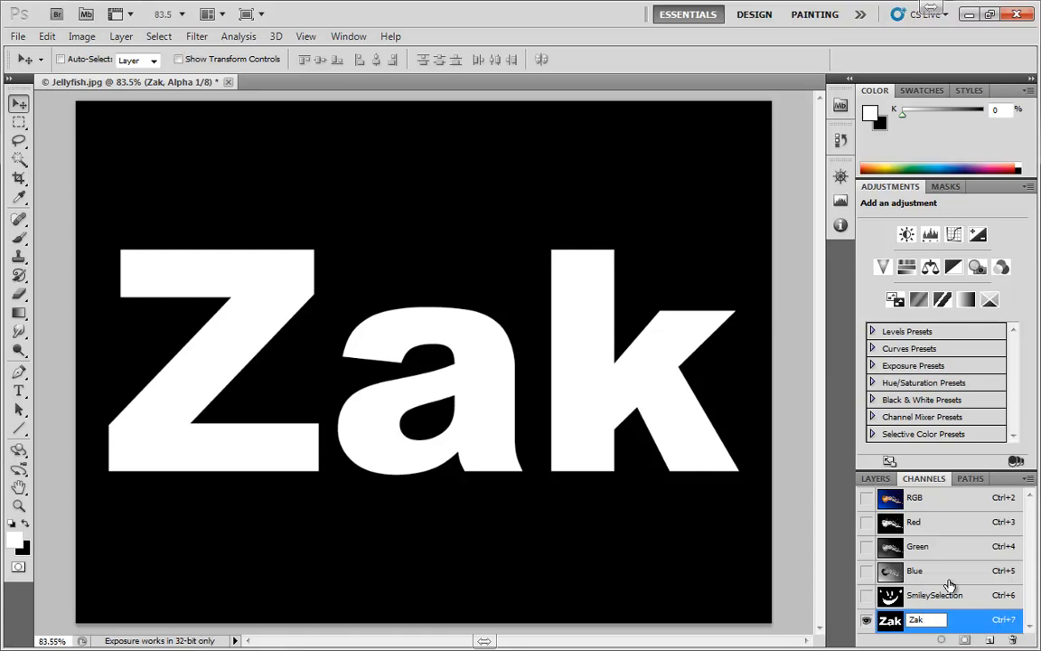
type("Name")
key("Return")
left_click(951, 500)
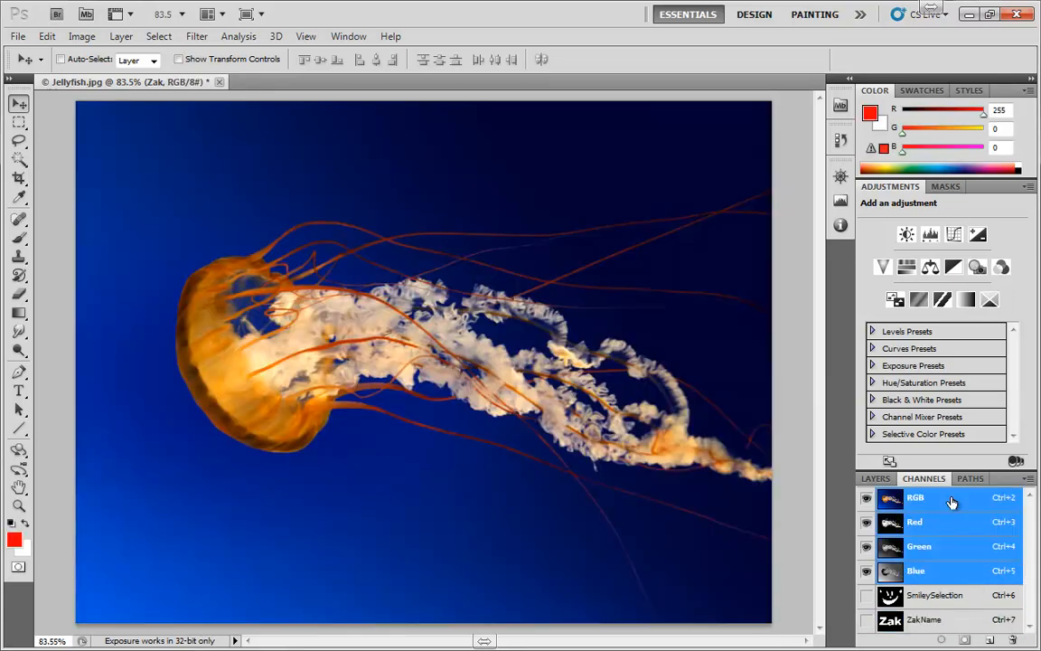
Step: Apply Lighting Effects to the Background layer with the Default style, a Spotlight, and the name-shaped alpha channel as texture
left_click(197, 38)
left_click(198, 41)
left_click(873, 478)
left_click(954, 576)
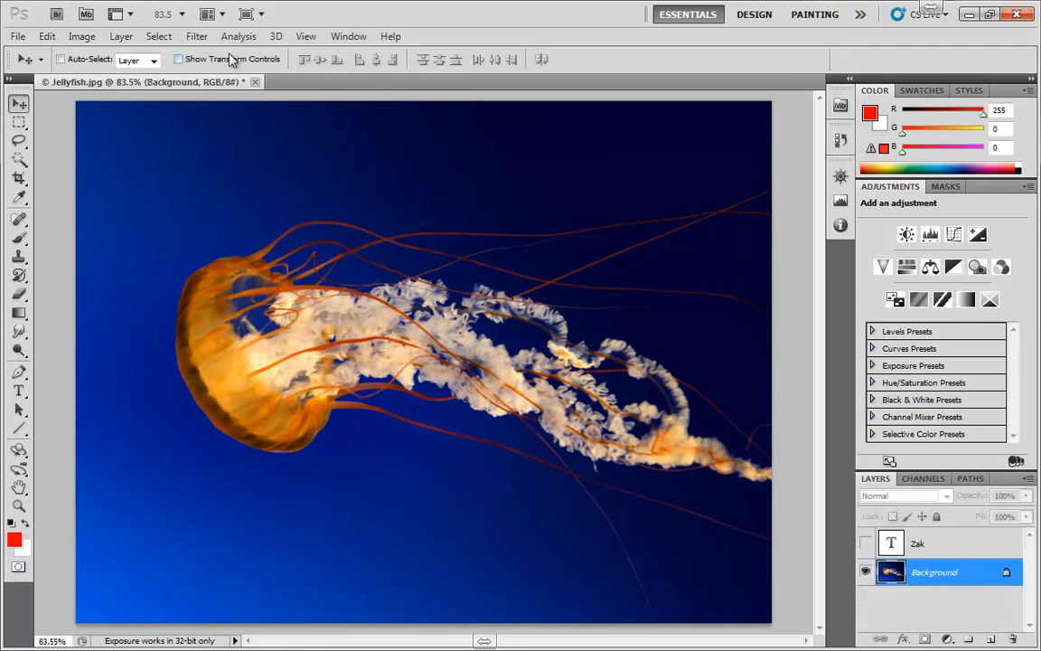
left_click(197, 38)
mouse_move(217, 261)
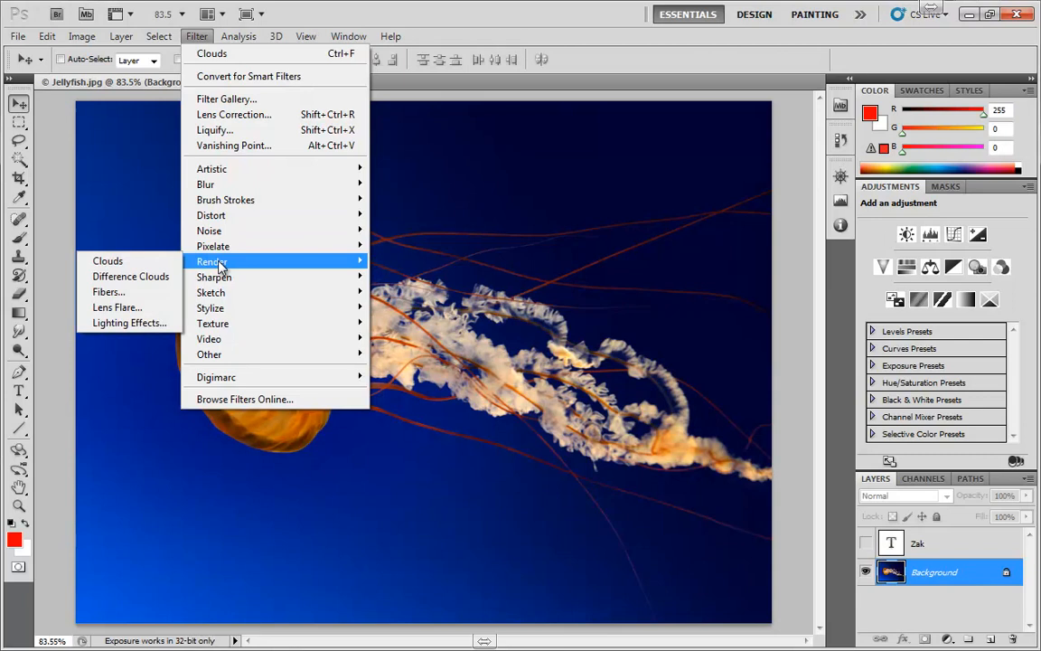
left_click(129, 323)
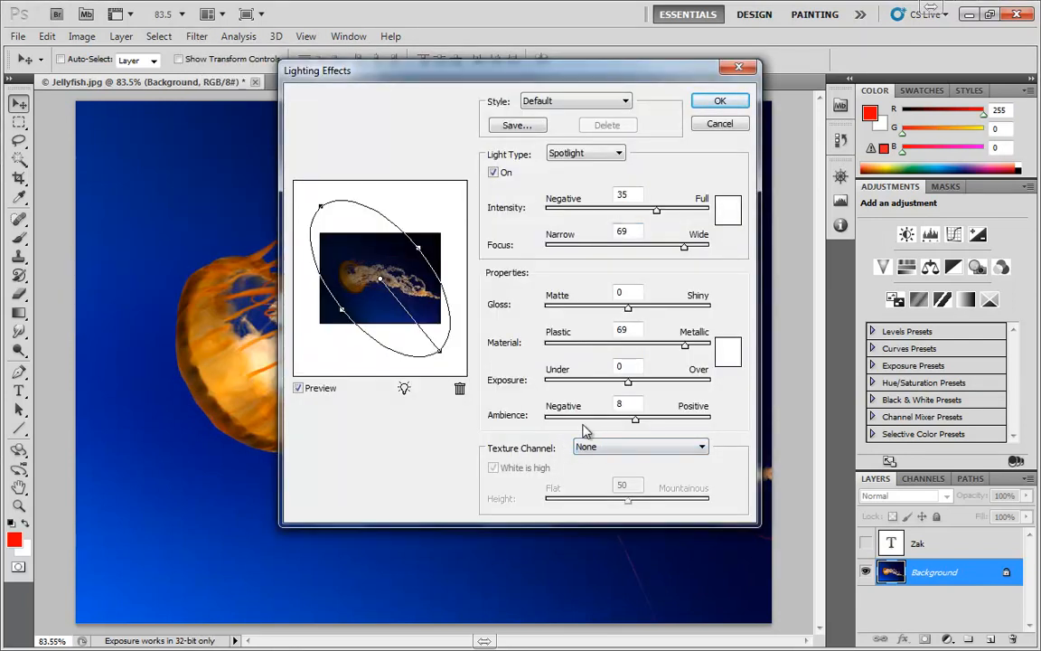
left_click(614, 447)
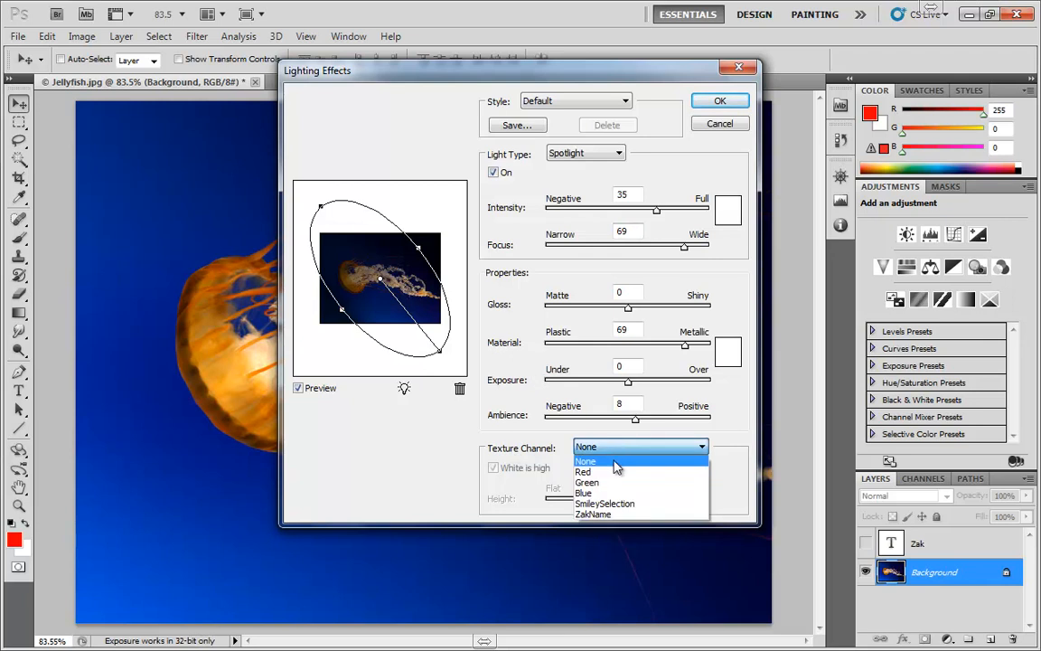
left_click(600, 515)
left_click(719, 100)
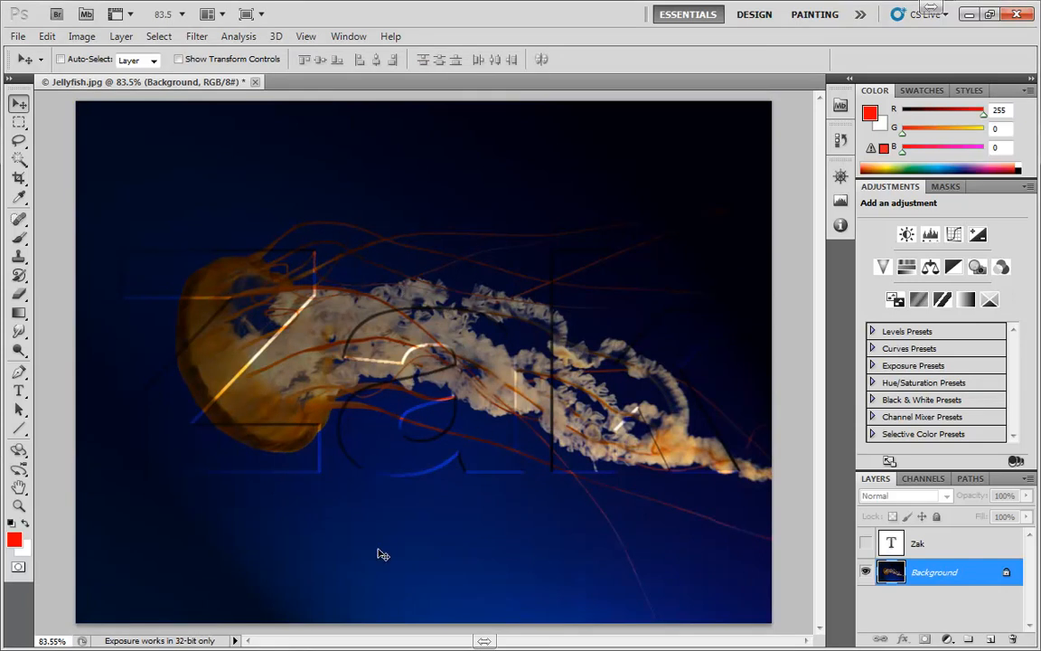
Step: Undo the lighting effect on the Background layer and load the name-shaped alpha channel as a selection
left_click(924, 478)
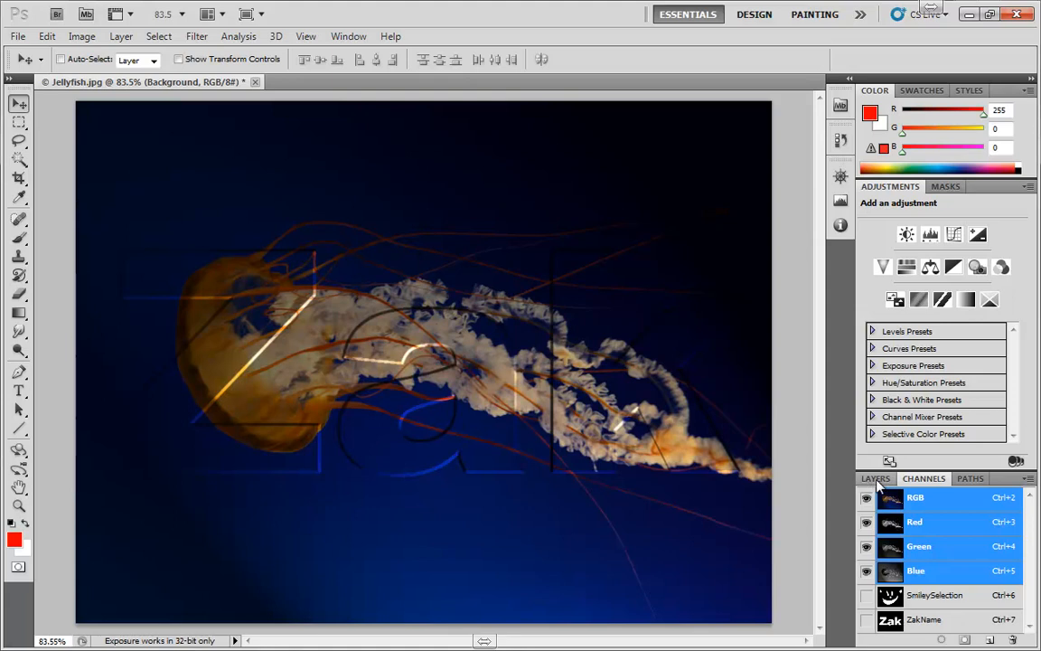
left_click(876, 479)
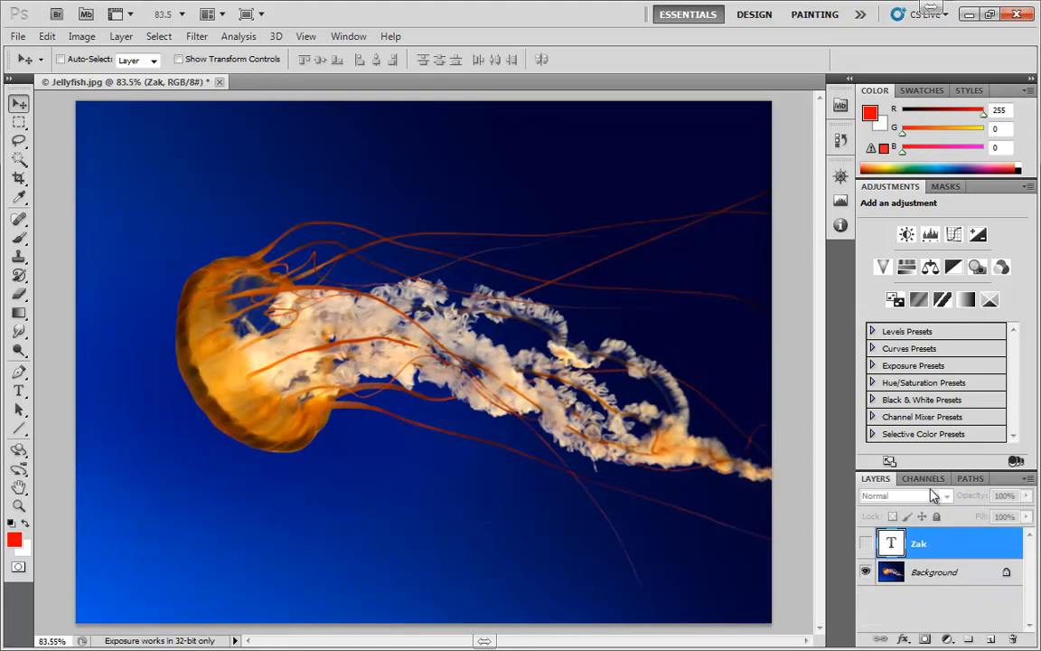
left_click(923, 478)
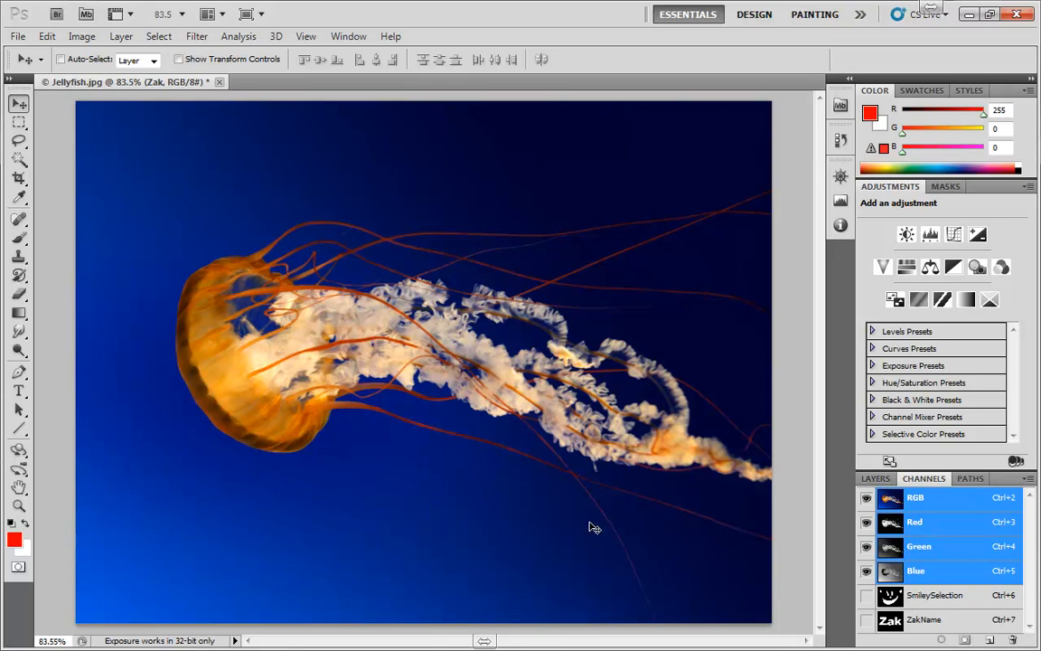
left_click(890, 621, "ctrl")
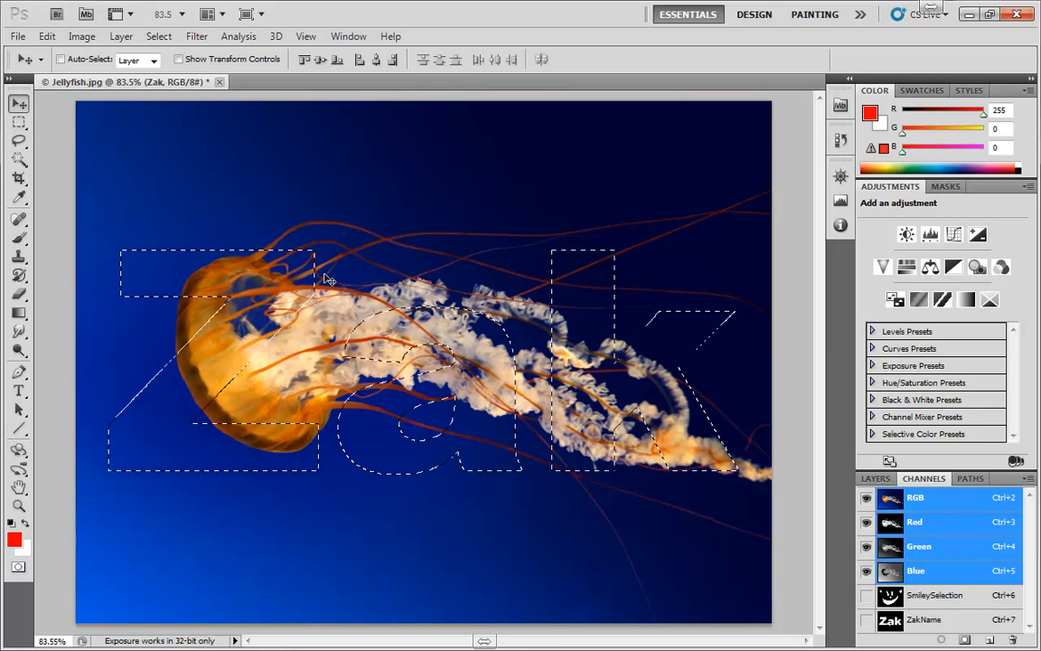